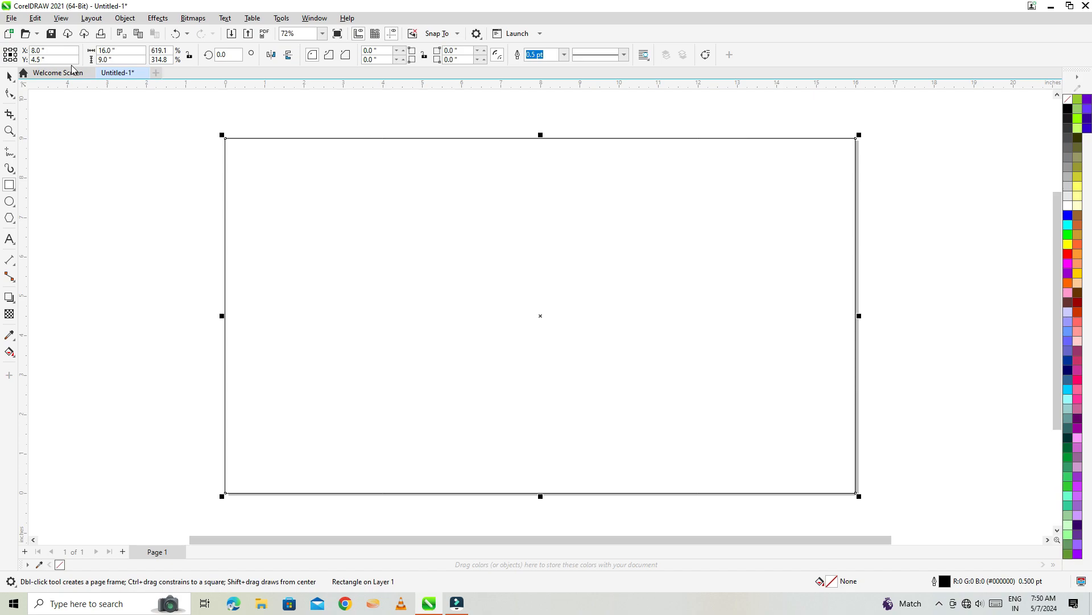
- Draw a horizontal line about 16.9 inches long with the Pen tool, from the page's left edge past its right edge
{"action": "left_click", "coordinate": [9, 77]}
{"action": "left_click", "coordinate": [162, 203]}
{"action": "left_click", "coordinate": [371, 274]}
{"action": "left_click", "coordinate": [371, 273]}
{"action": "left_click", "coordinate": [14, 161]}
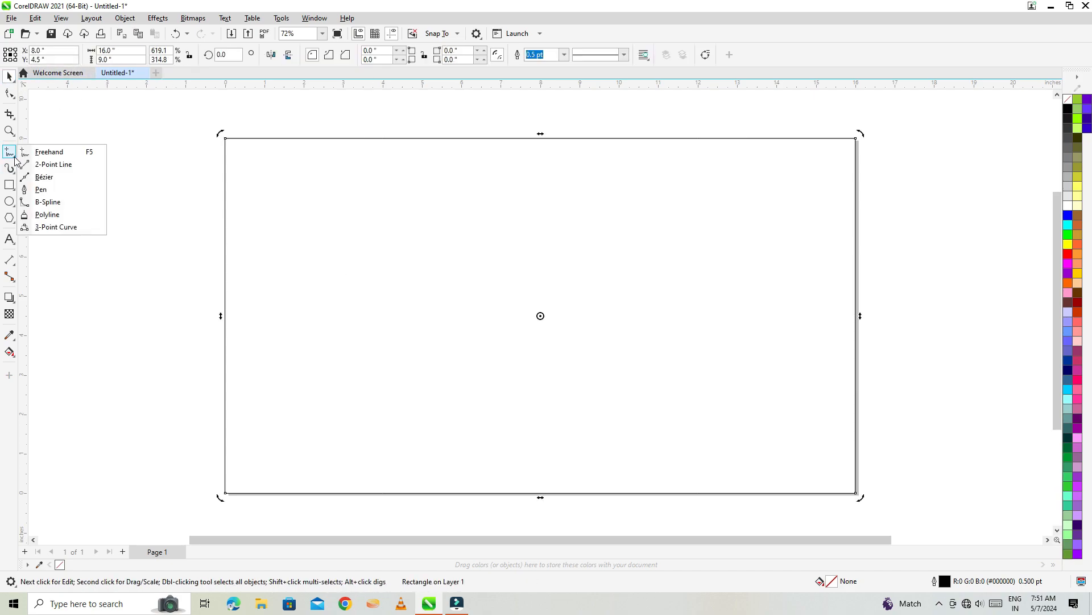
{"action": "left_click", "coordinate": [49, 190]}
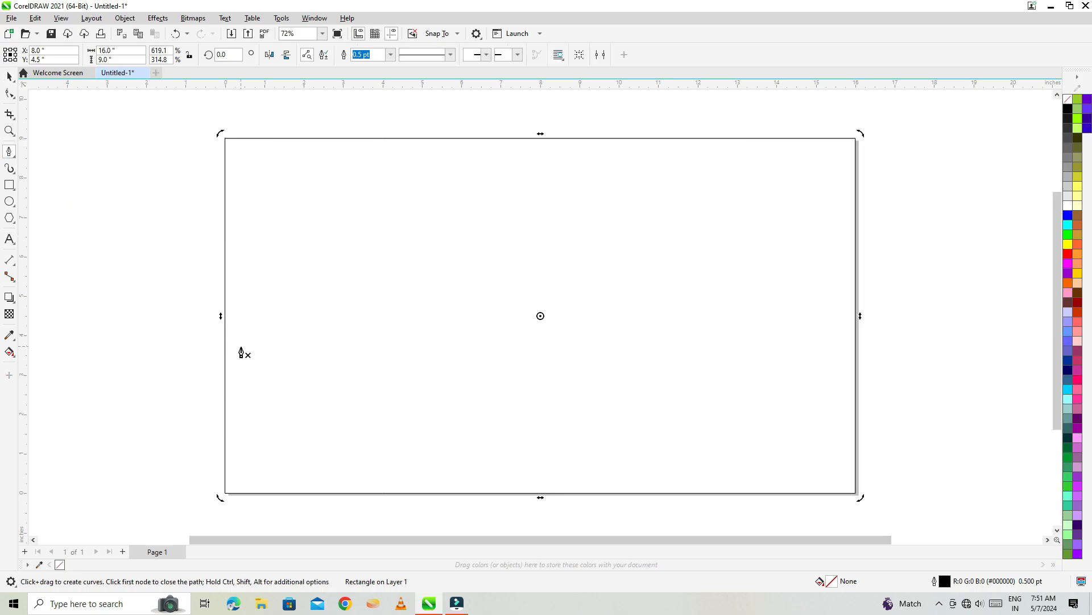
{"action": "left_click", "coordinate": [226, 346]}
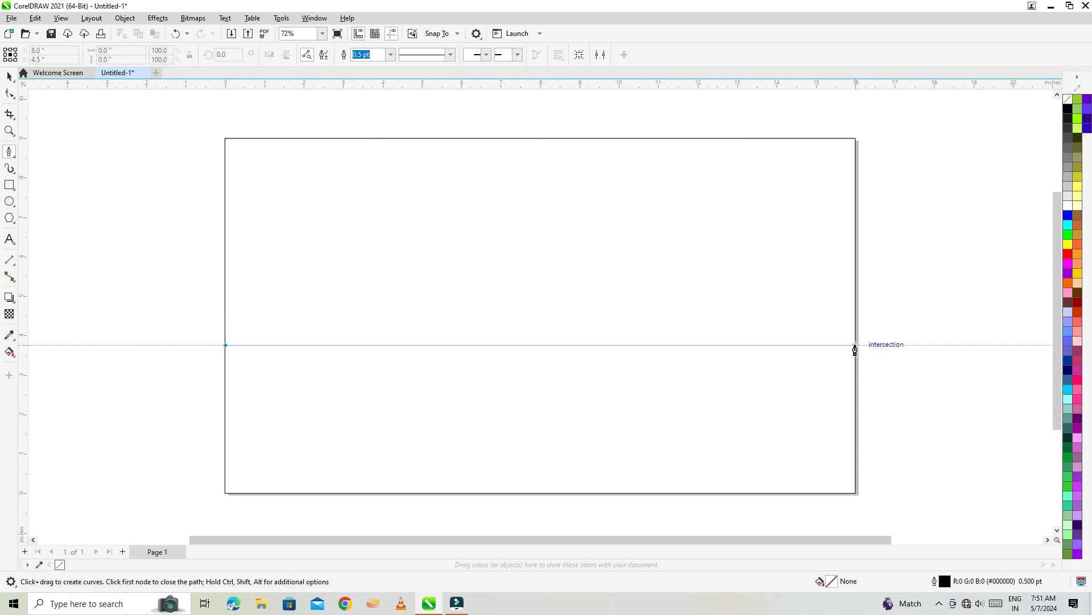
{"action": "double_click", "coordinate": [892, 345]}
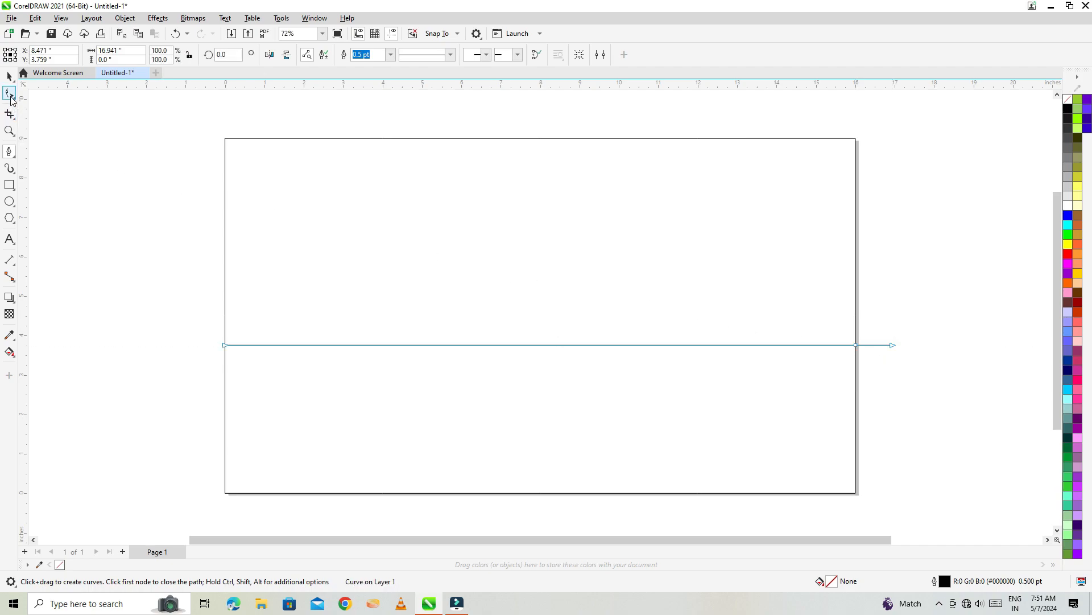
- Bend the horizontal line into an S-shaped wave, its left handle pulled steeply upward and its right handle downward
{"action": "left_click", "coordinate": [11, 95]}
{"action": "left_click_drag", "start_coordinate": [843, 433], "coordinate": [859, 427]}
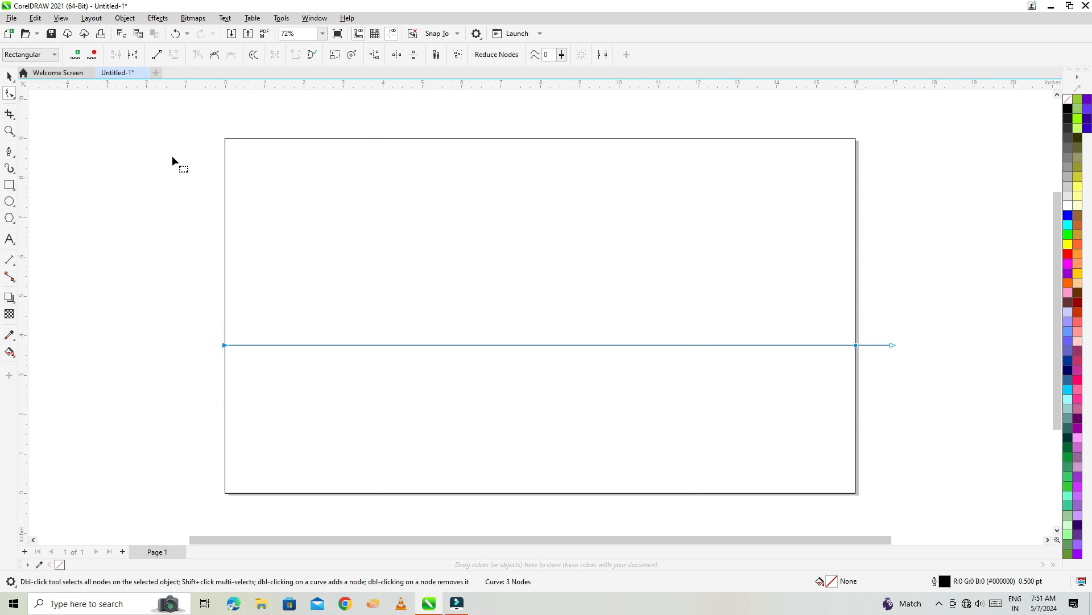
{"action": "left_click_drag", "start_coordinate": [435, 345], "coordinate": [255, 122]}
{"action": "left_click_drag", "start_coordinate": [645, 345], "coordinate": [650, 421]}
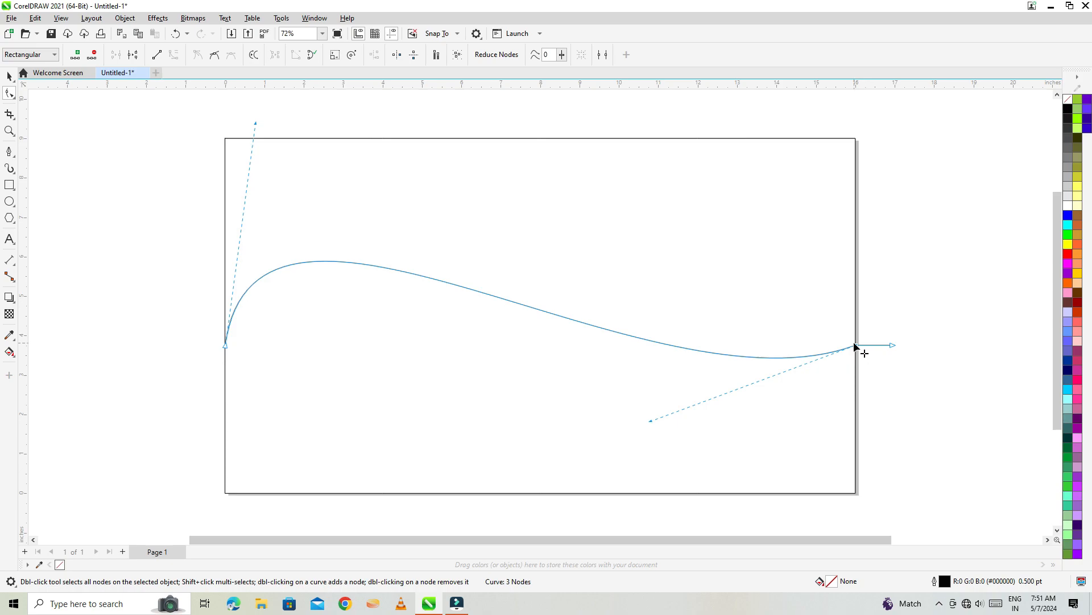
- Lower both wave nodes along the page edges and lengthen their curve handles, the left upward and the right outward
{"action": "left_click_drag", "start_coordinate": [854, 345], "coordinate": [855, 463]}
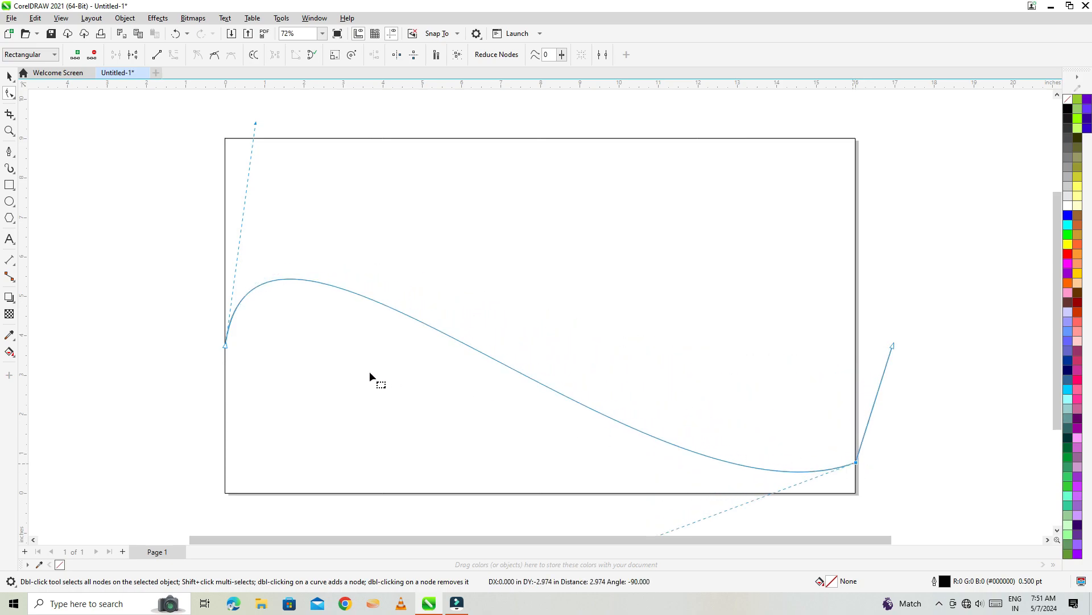
{"action": "left_click_drag", "start_coordinate": [180, 321], "coordinate": [225, 463]}
{"action": "left_click_drag", "start_coordinate": [828, 441], "coordinate": [856, 434]}
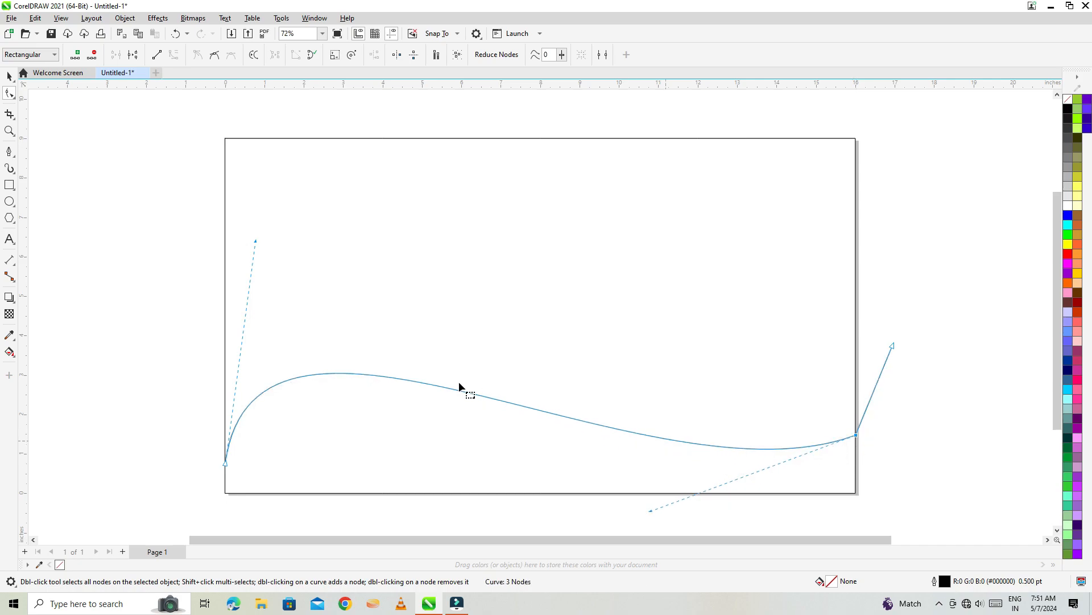
{"action": "left_click_drag", "start_coordinate": [255, 241], "coordinate": [260, 192]}
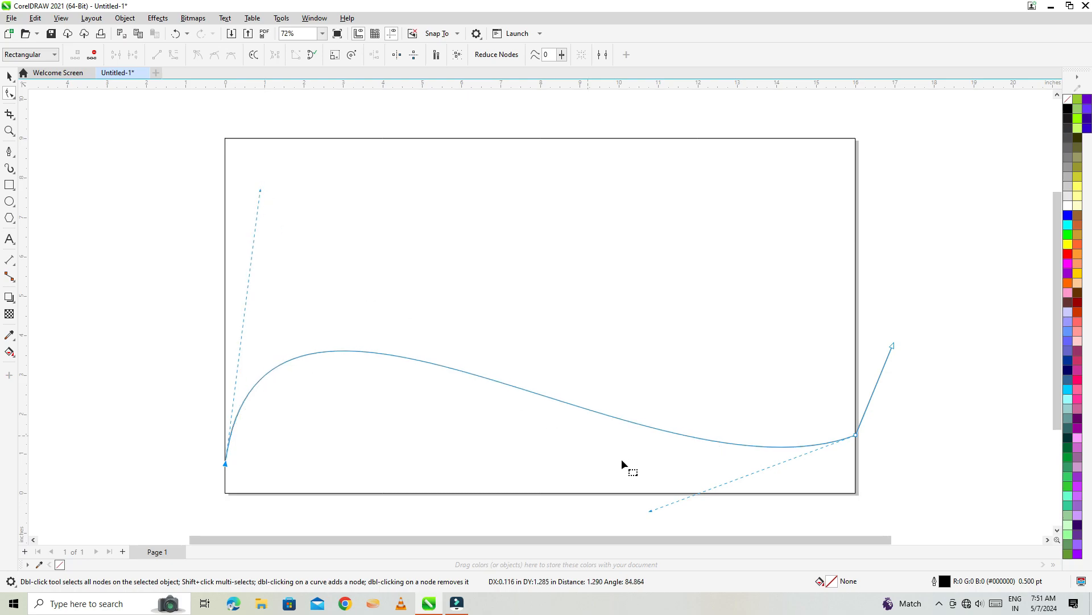
{"action": "left_click_drag", "start_coordinate": [652, 511], "coordinate": [593, 511]}
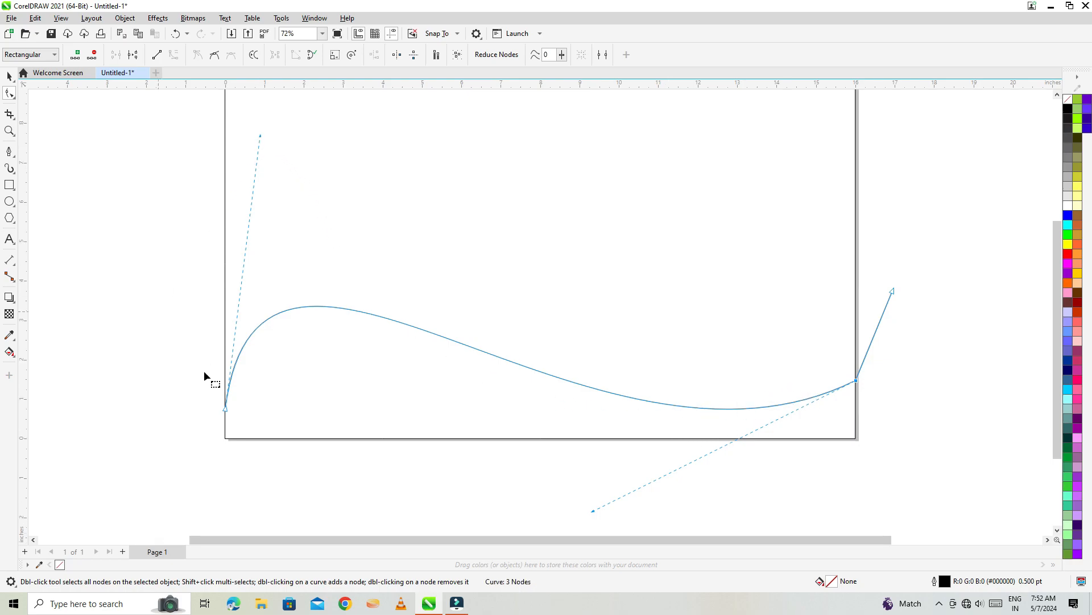
- Extend the wave's left handle up and rightward, raise its left node about 0.6 inches and raise the page-edge right node slightly
{"action": "left_click_drag", "start_coordinate": [261, 138], "coordinate": [280, 112]}
{"action": "left_click_drag", "start_coordinate": [266, 443], "coordinate": [265, 443]}
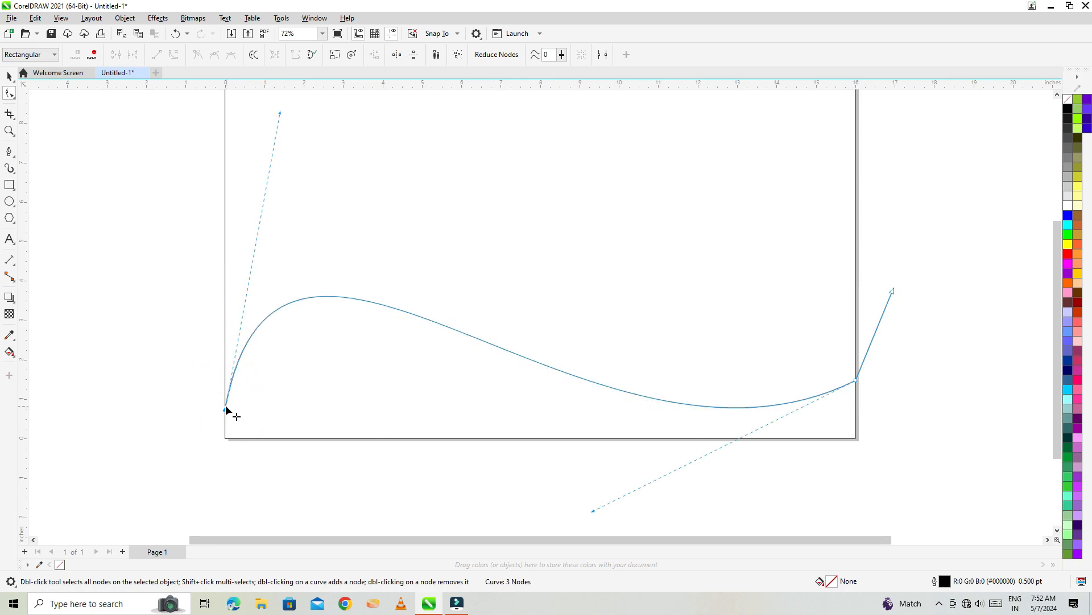
{"action": "left_click_drag", "start_coordinate": [226, 404], "coordinate": [225, 386]}
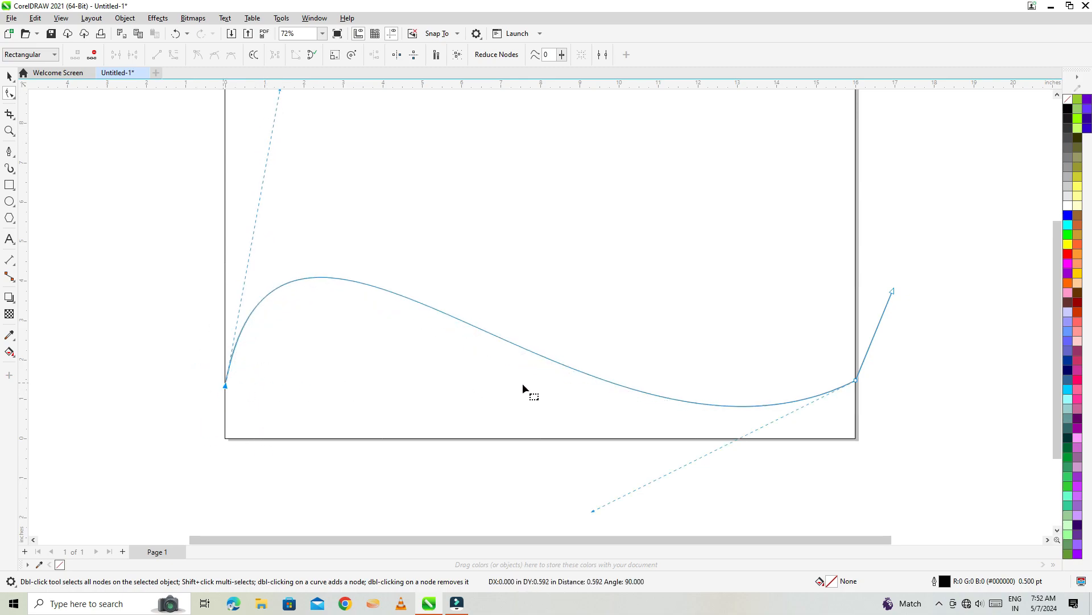
{"action": "mouse_move", "coordinate": [834, 370]}
{"action": "left_mouse_down"}
{"action": "mouse_move", "coordinate": [876, 387]}
{"action": "mouse_move", "coordinate": [853, 373]}
{"action": "left_mouse_up"}
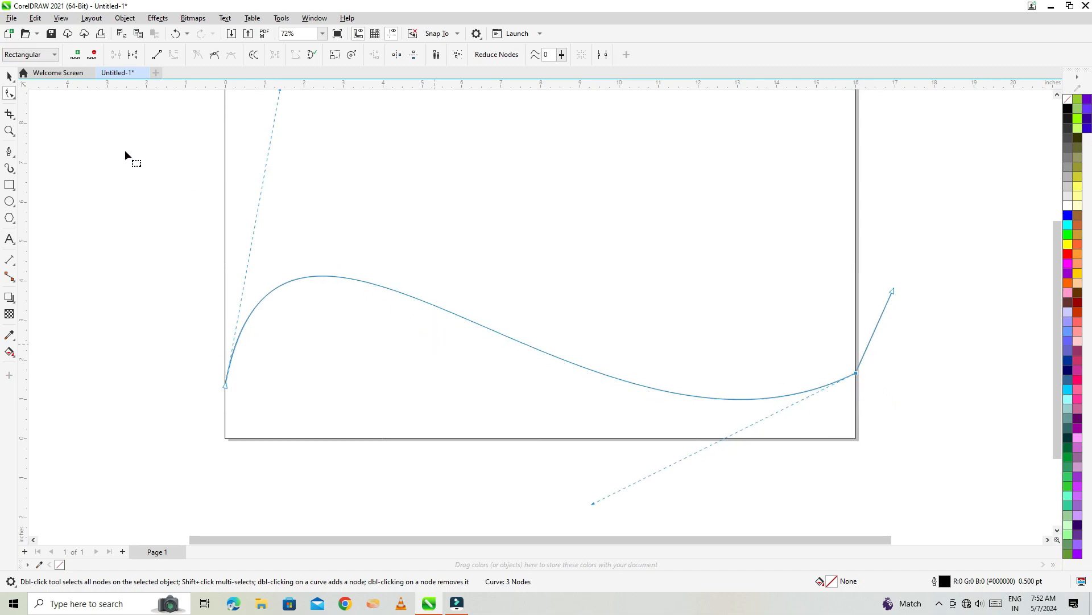
- Smart Fill the area between the wave and the page's bottom edge with blue #336699
{"action": "left_click", "coordinate": [10, 78]}
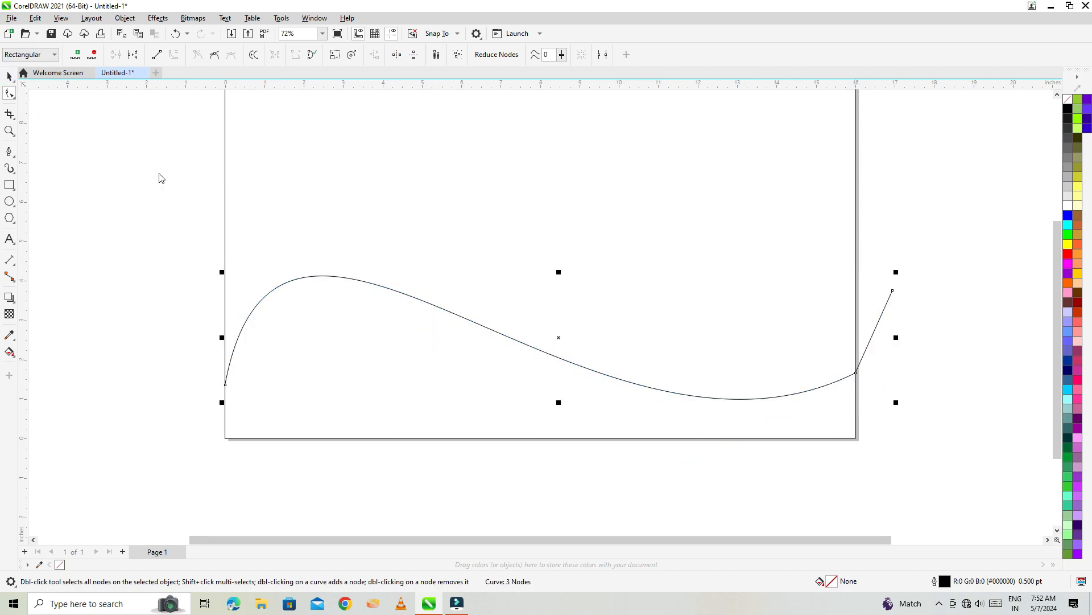
{"action": "left_click", "coordinate": [13, 355]}
{"action": "left_click", "coordinate": [40, 365]}
{"action": "left_click", "coordinate": [329, 363]}
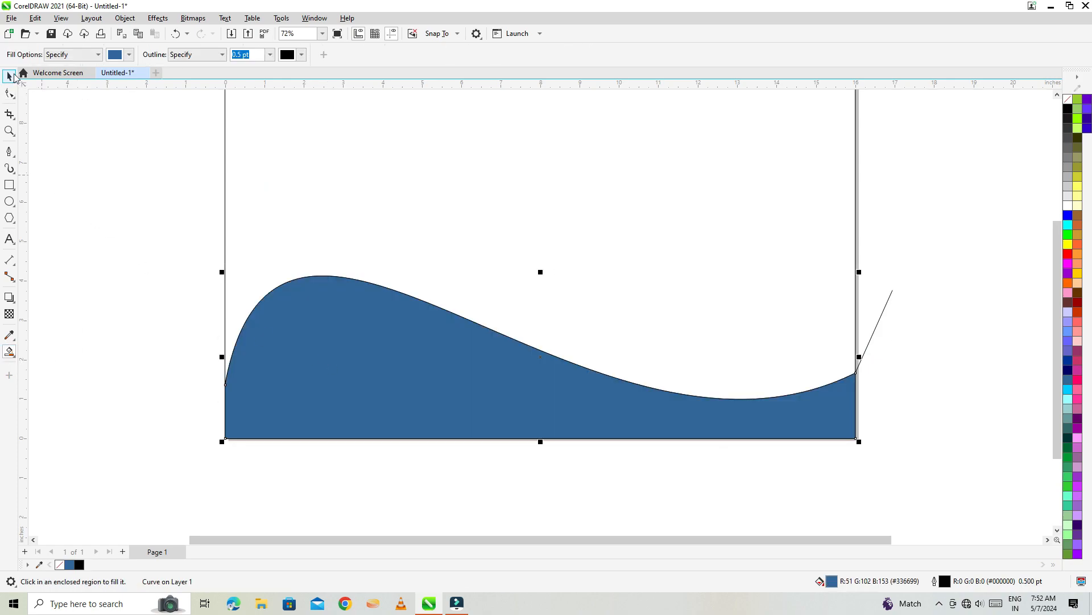
- Delete the original wave guide line, keeping the filled wave shape
{"action": "left_click", "coordinate": [10, 76]}
{"action": "left_click_drag", "start_coordinate": [870, 340], "coordinate": [931, 336]}
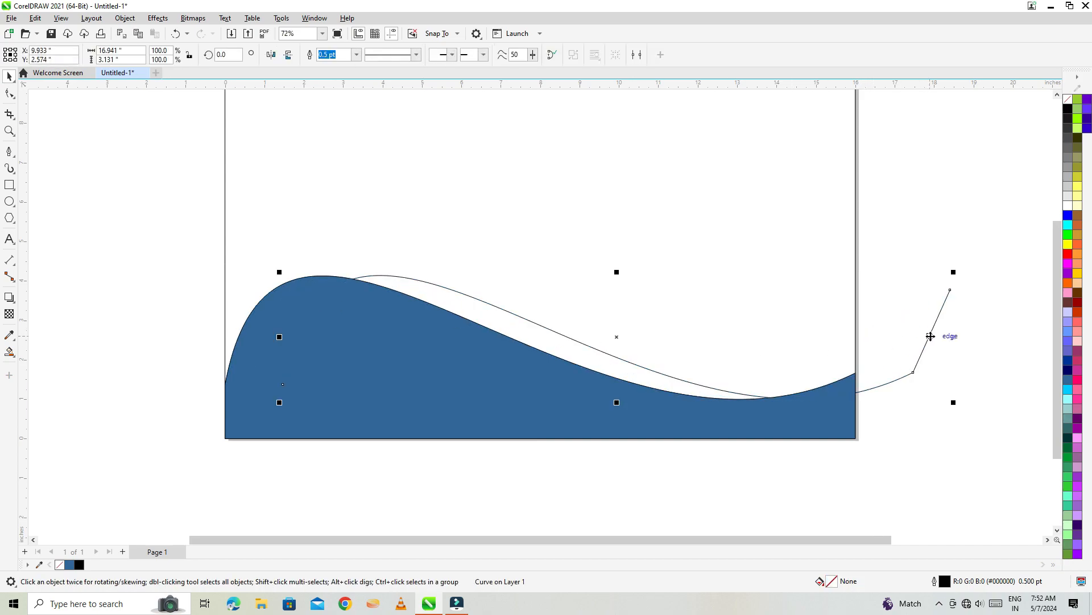
{"action": "key", "text": "Delete"}
- Apply an elliptical fountain fill to the wave shape, with a white centre fading to blue
{"action": "left_click", "coordinate": [553, 405]}
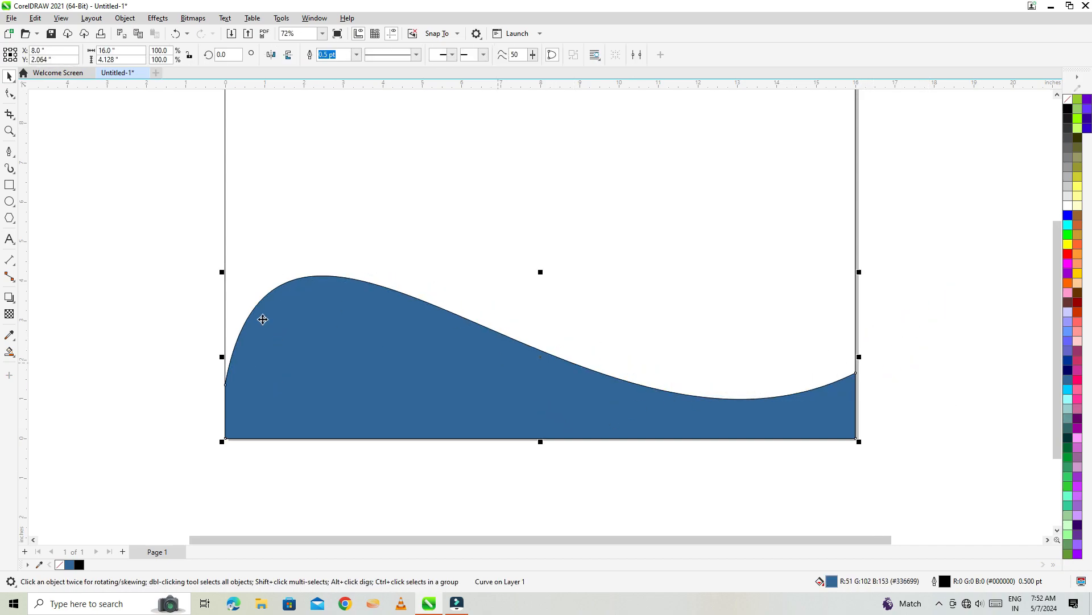
{"action": "left_click", "coordinate": [14, 359]}
{"action": "left_click", "coordinate": [39, 352]}
{"action": "left_click_drag", "start_coordinate": [447, 323], "coordinate": [457, 406]}
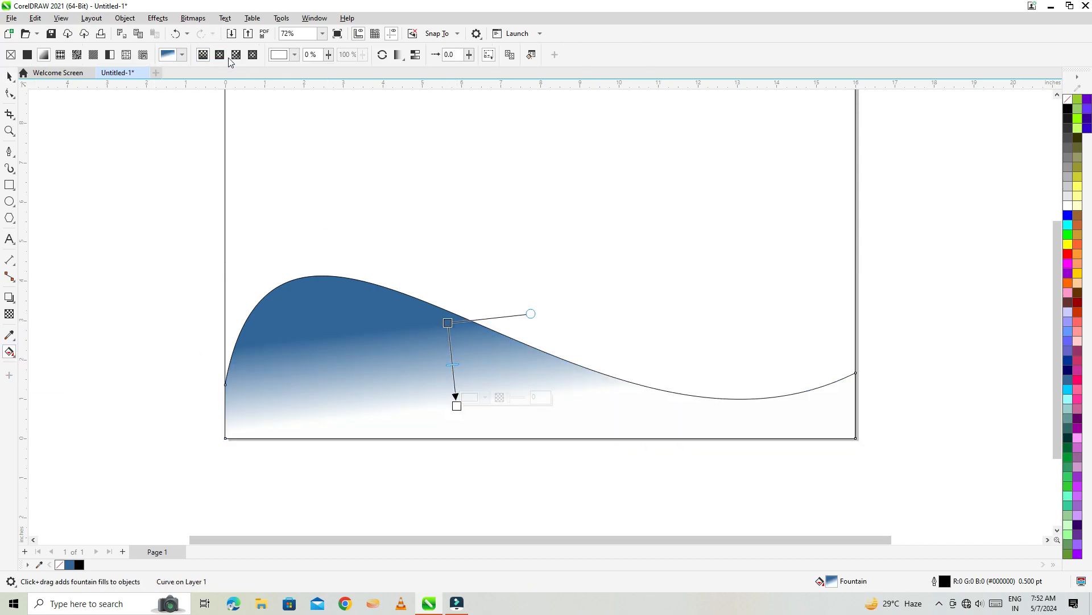
{"action": "left_click", "coordinate": [220, 54]}
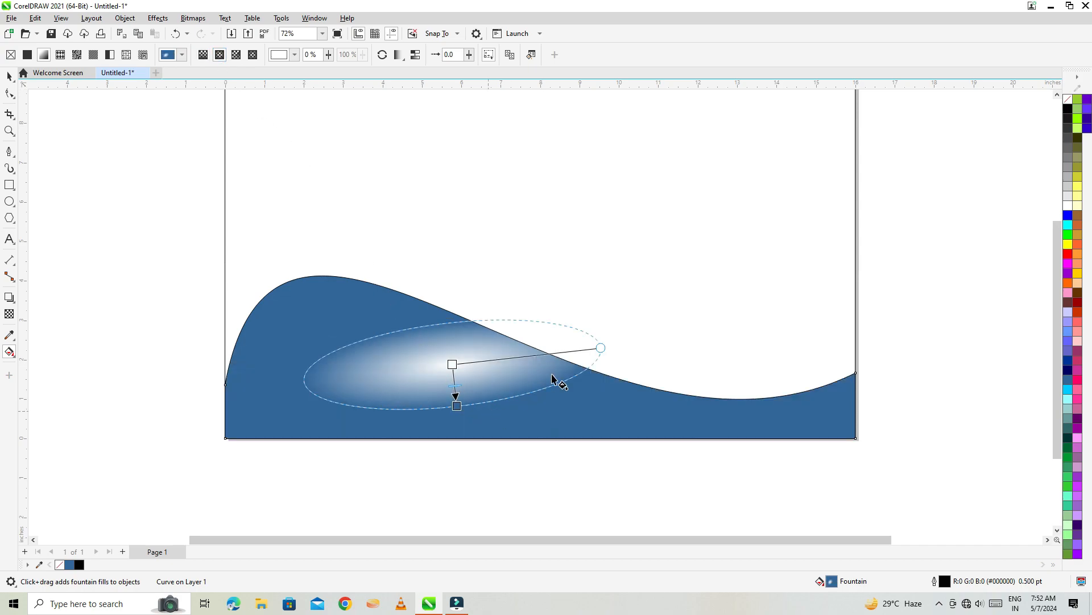
- Reshape, reposition and enlarge the elliptical fill so its centre lies low in the middle of the wave
{"action": "left_click_drag", "start_coordinate": [601, 347], "coordinate": [609, 404]}
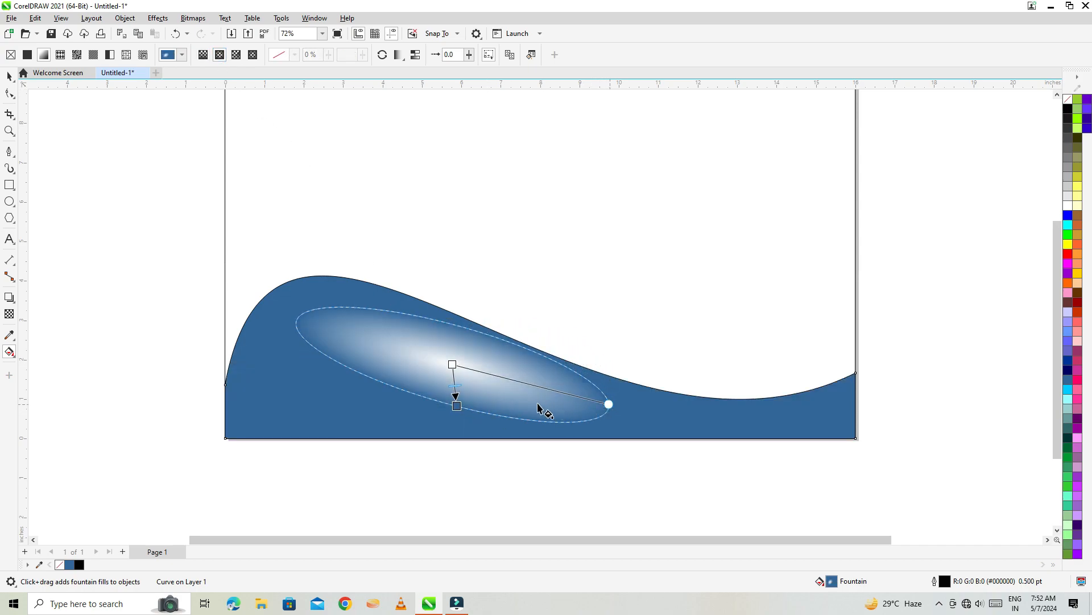
{"action": "left_click_drag", "start_coordinate": [458, 407], "coordinate": [445, 406]}
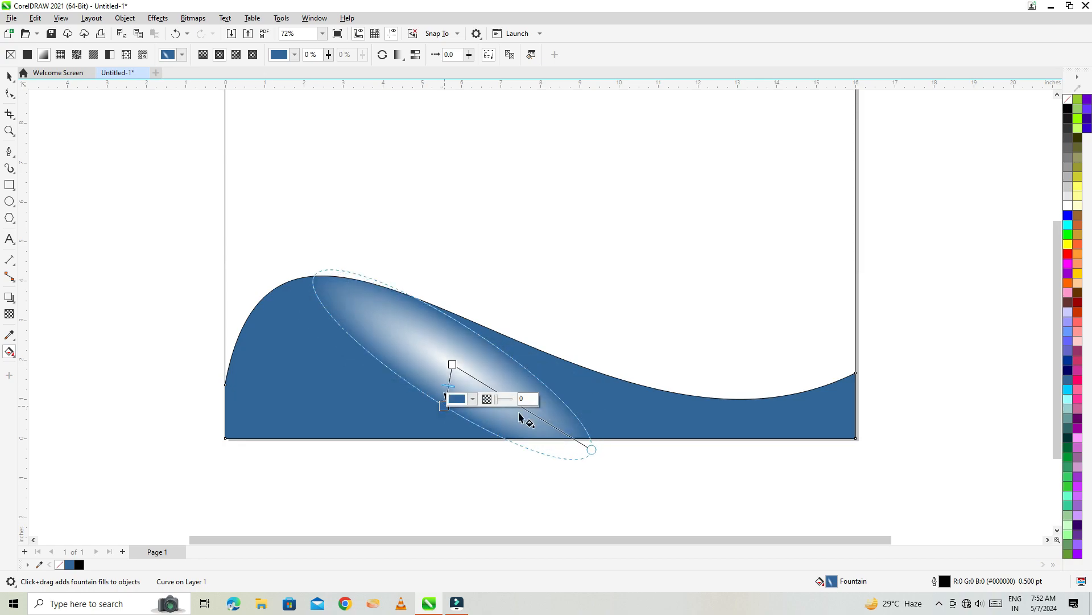
{"action": "left_click_drag", "start_coordinate": [600, 444], "coordinate": [600, 414]}
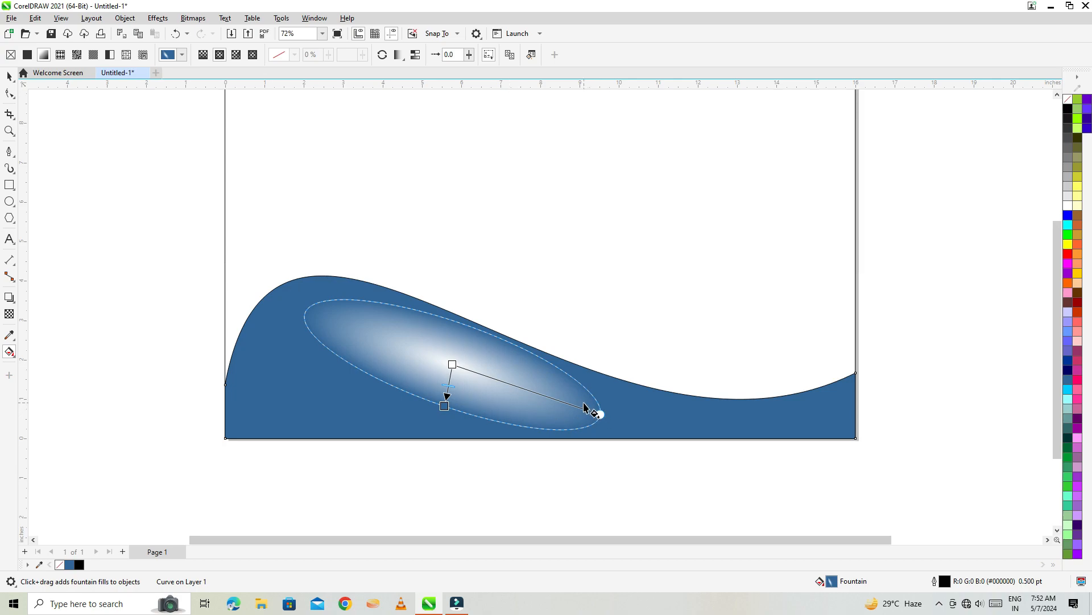
{"action": "left_click_drag", "start_coordinate": [446, 408], "coordinate": [453, 411]}
{"action": "left_click_drag", "start_coordinate": [626, 387], "coordinate": [568, 372]}
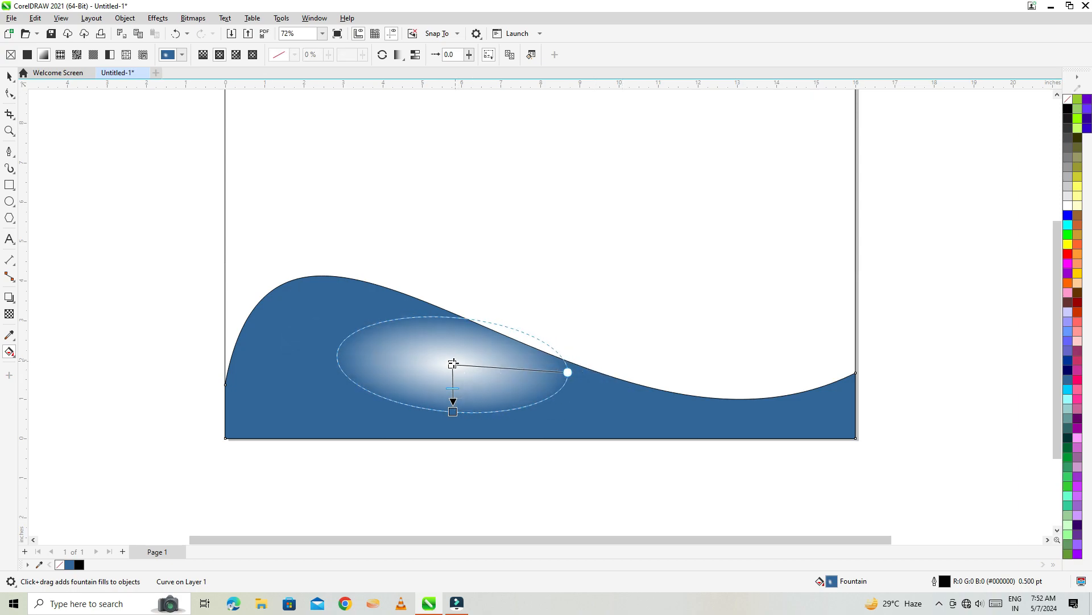
{"action": "left_click_drag", "start_coordinate": [439, 317], "coordinate": [557, 366]}
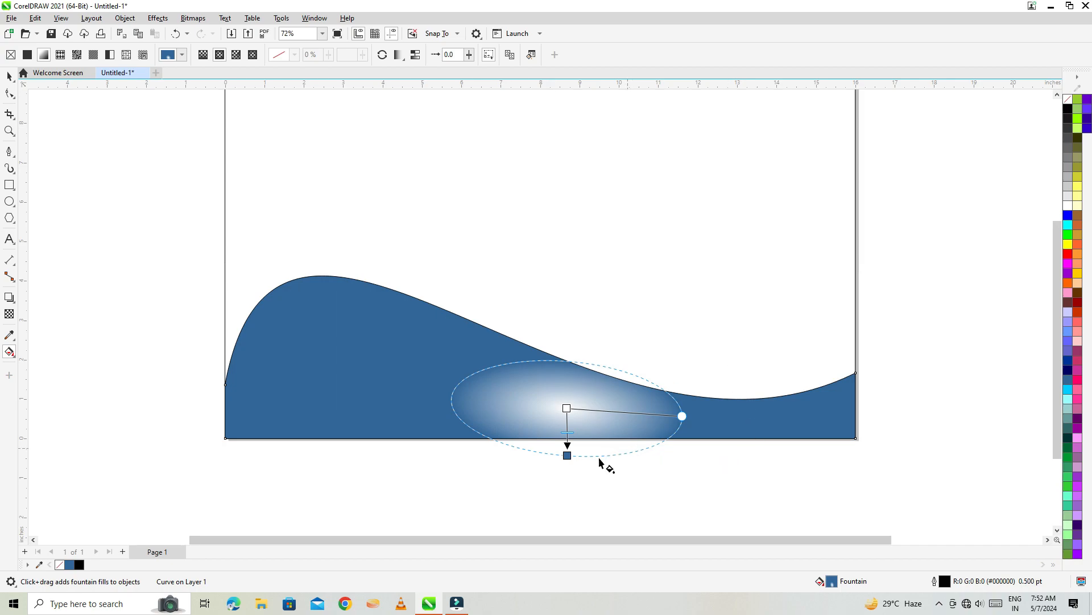
{"action": "left_click_drag", "start_coordinate": [566, 455], "coordinate": [566, 499]}
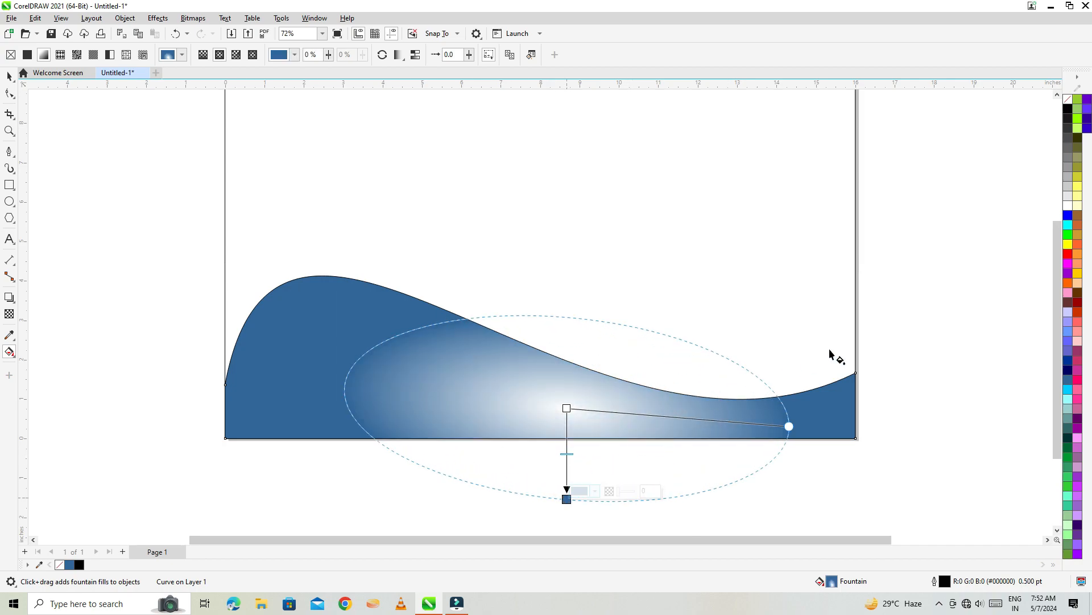
- Colour the fountain fill's outer stop blue and centre stop cyan, mixing some cyan into the outer stop and some blue into the centre
{"action": "left_click_drag", "start_coordinate": [1068, 216], "coordinate": [567, 499]}
{"action": "left_click_drag", "start_coordinate": [1068, 226], "coordinate": [567, 408]}
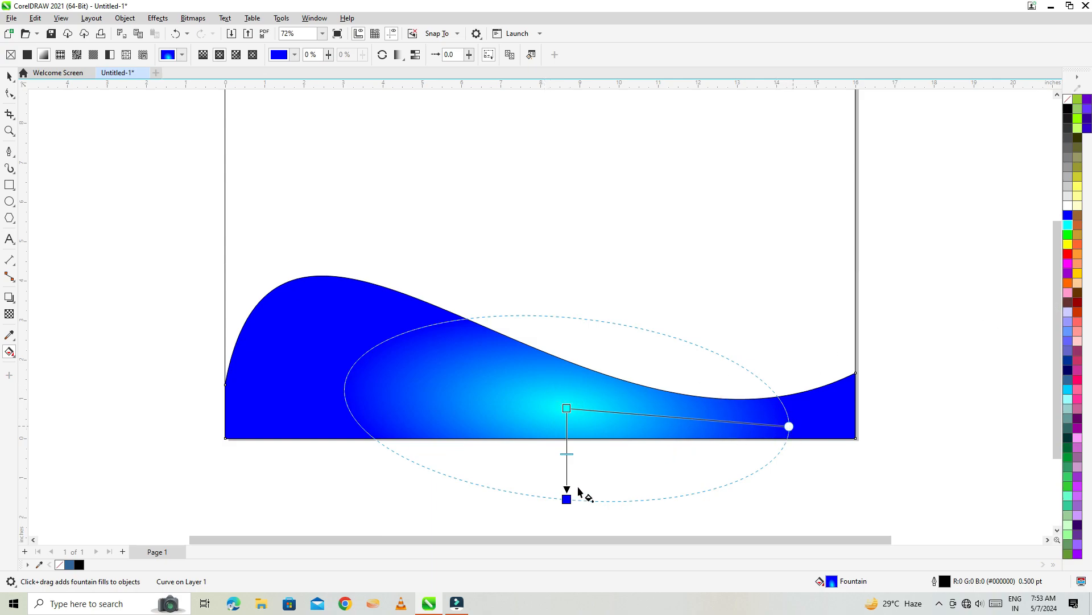
{"action": "left_click", "coordinate": [566, 499]}
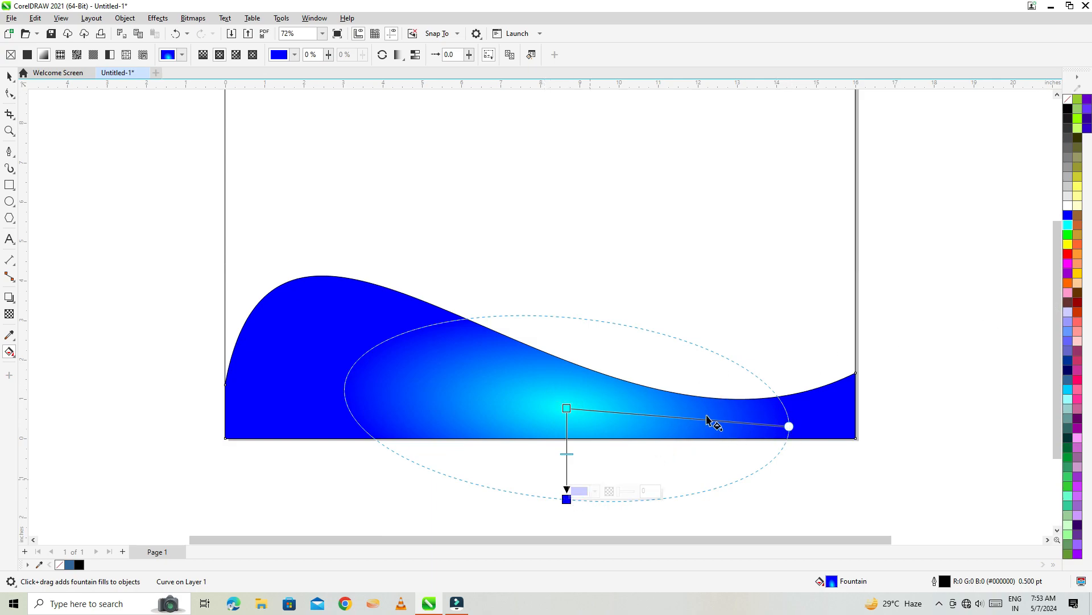
{"action": "left_click", "coordinate": [1068, 227], "text": "ctrl"}
{"action": "left_click", "coordinate": [1068, 228], "text": "ctrl"}
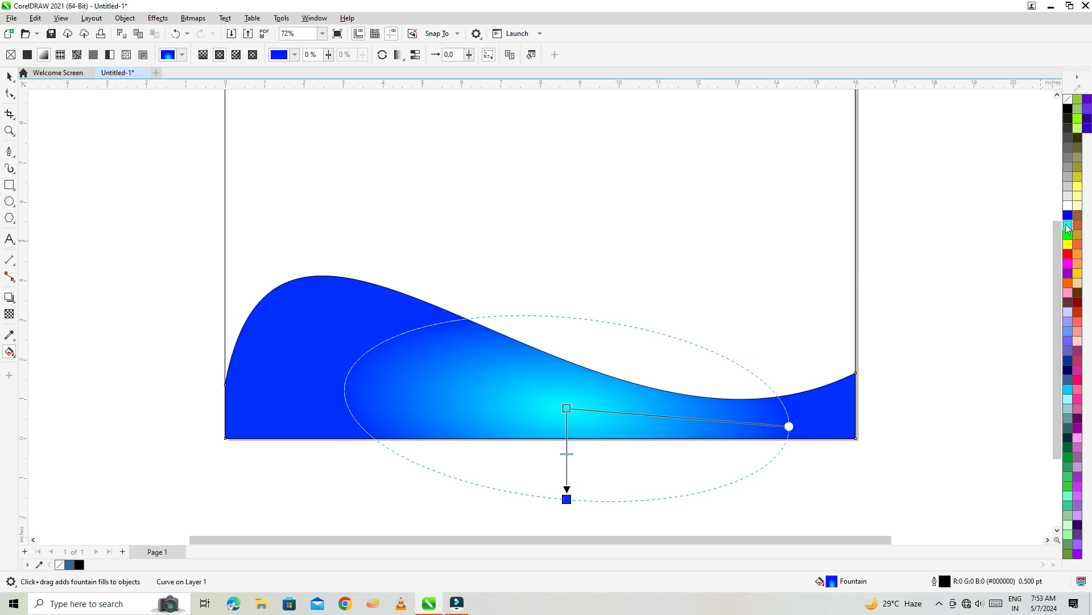
{"action": "left_click", "coordinate": [1067, 228], "text": "ctrl"}
{"action": "left_click", "coordinate": [1068, 227], "text": "ctrl"}
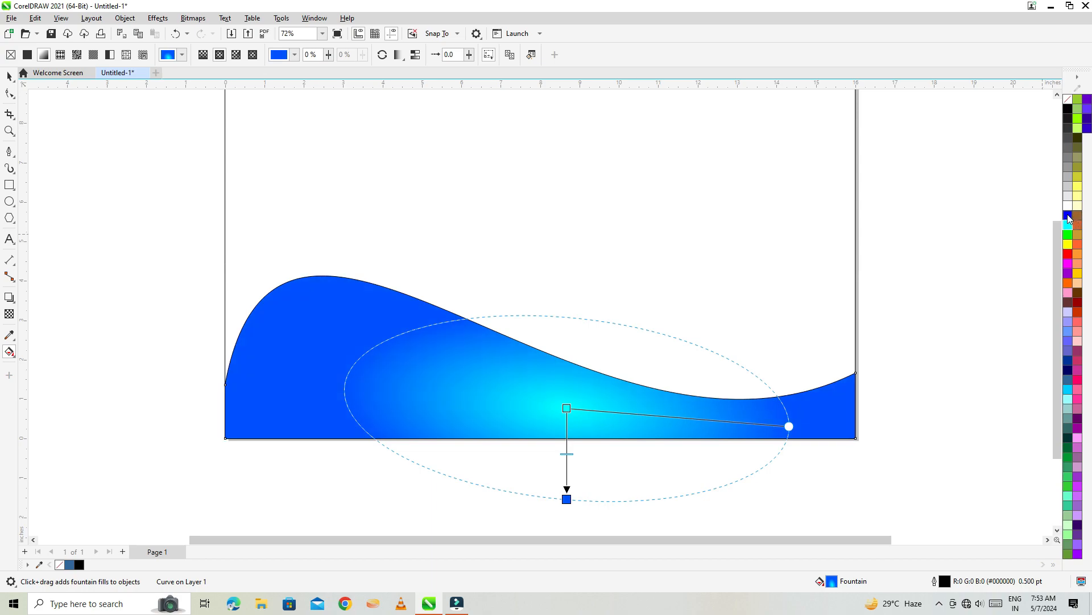
{"action": "left_click", "coordinate": [566, 408]}
{"action": "left_click", "coordinate": [1064, 216], "text": "ctrl"}
{"action": "left_click", "coordinate": [1064, 217], "text": "ctrl"}
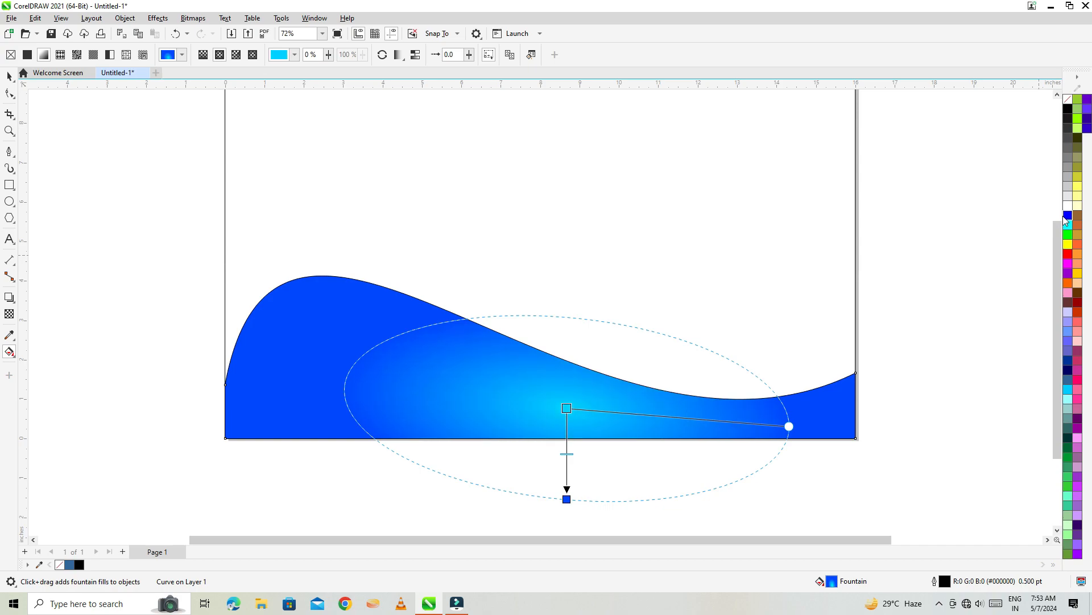
- Draw an open curve about 4.05 in wide and 2.26 in high just inside the wave's crest with the Pen tool
{"action": "left_click", "coordinate": [9, 76]}
{"action": "left_click", "coordinate": [75, 213]}
{"action": "scroll", "coordinate": [230, 281], "scroll_direction": "up", "scroll_amount": 2}
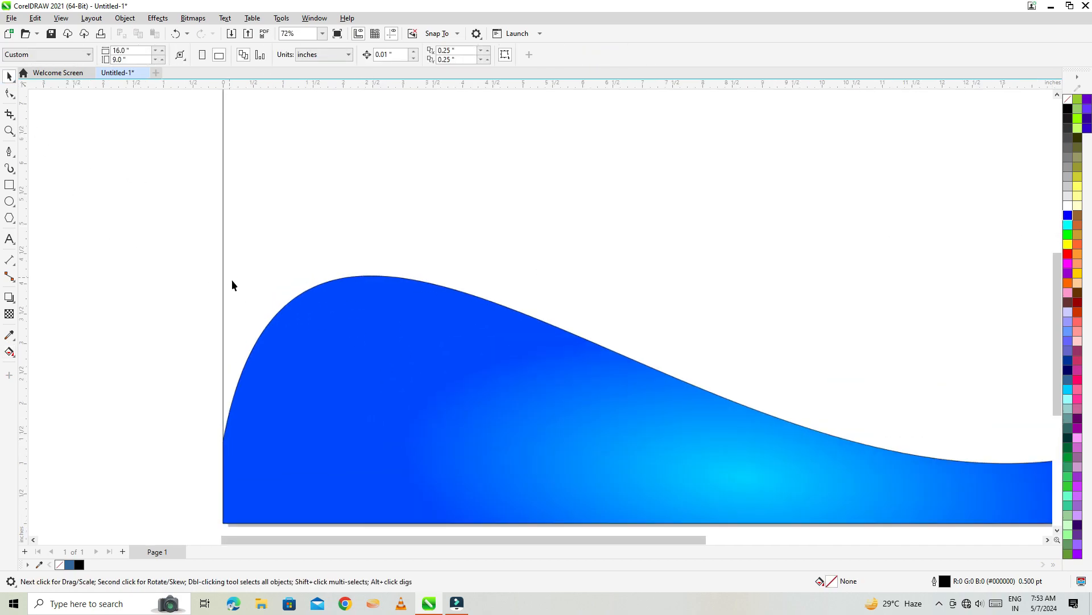
{"action": "scroll", "coordinate": [380, 360], "scroll_direction": "up", "scroll_amount": 1}
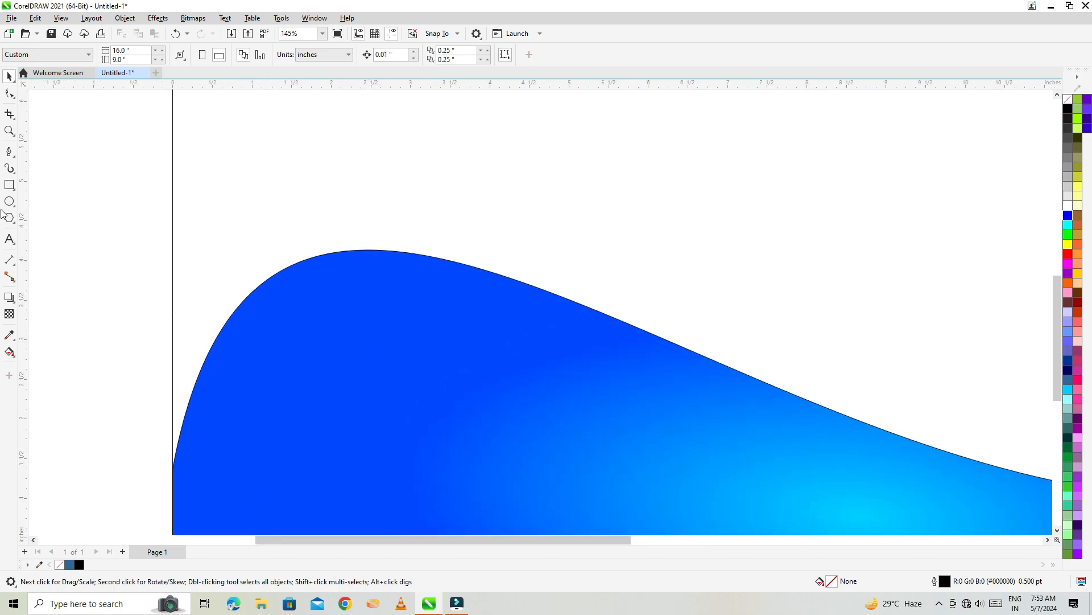
{"action": "left_click", "coordinate": [9, 152]}
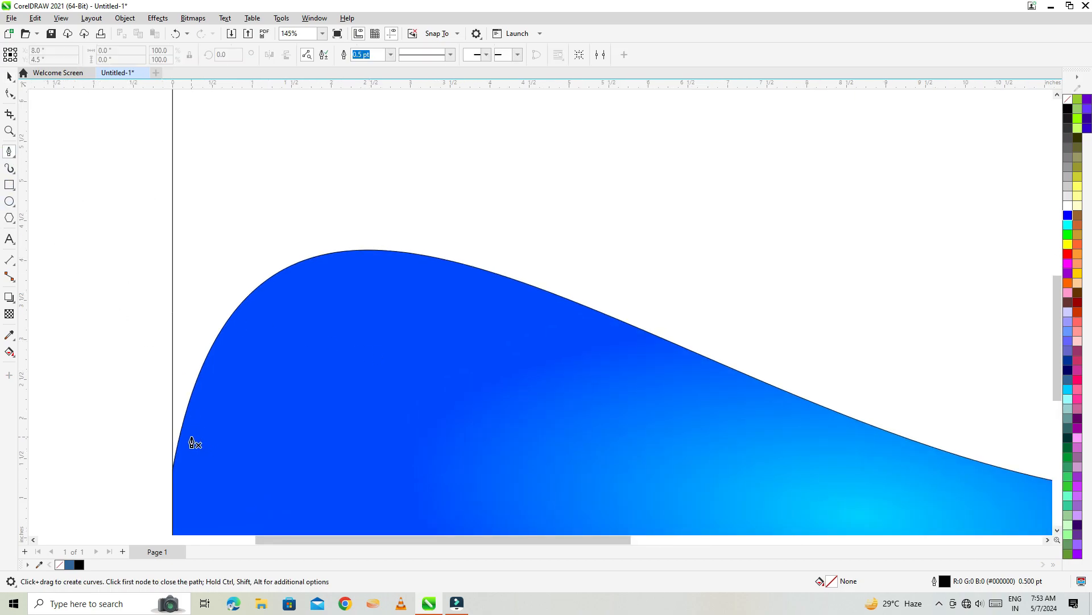
{"action": "left_click", "coordinate": [192, 441]}
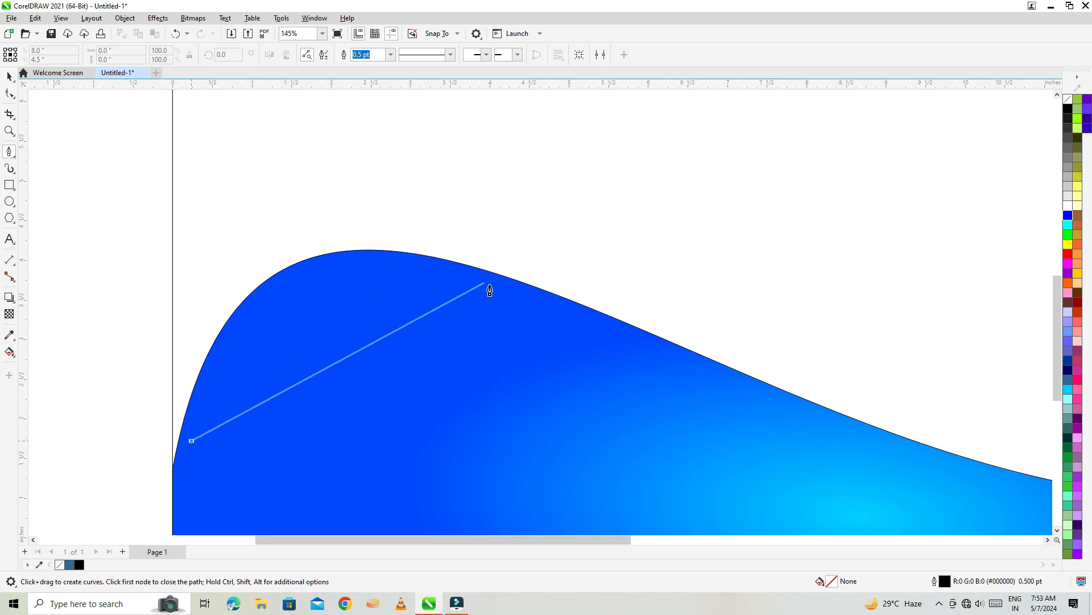
{"action": "left_click_drag", "start_coordinate": [512, 288], "coordinate": [818, 400]}
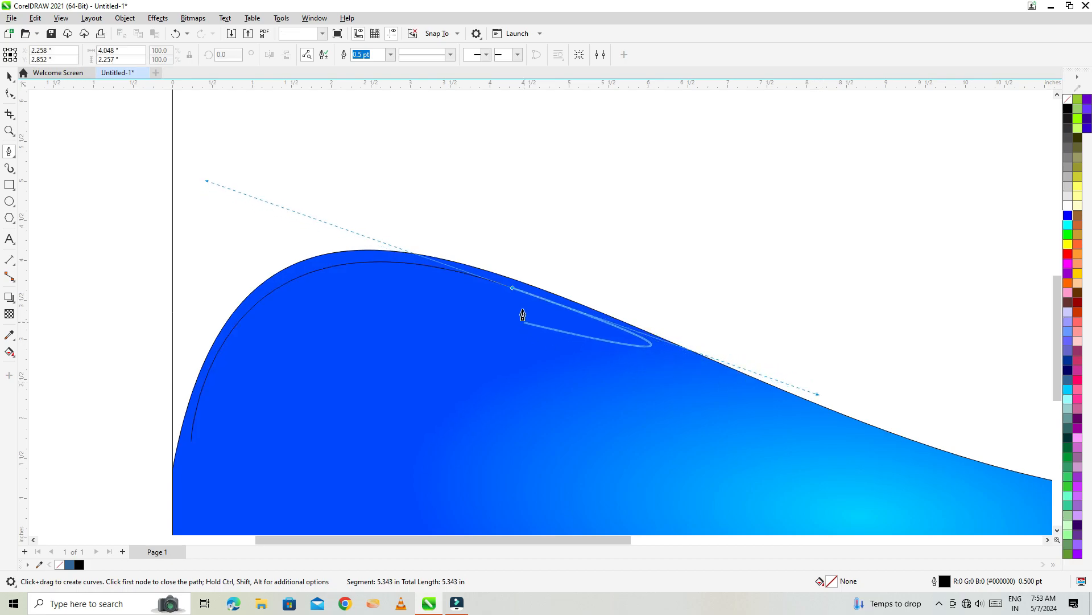
{"action": "double_click", "coordinate": [515, 293]}
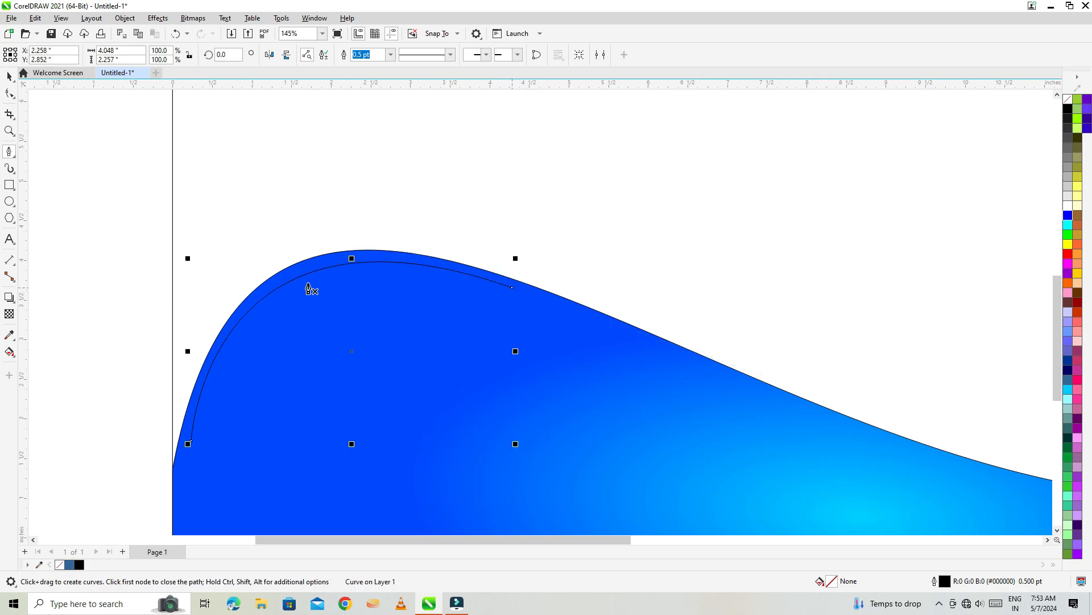
- Apply a preset Artistic Media stroke with tapered ends to the crest curve and set its width to 0.14 in
{"action": "left_click", "coordinate": [13, 173]}
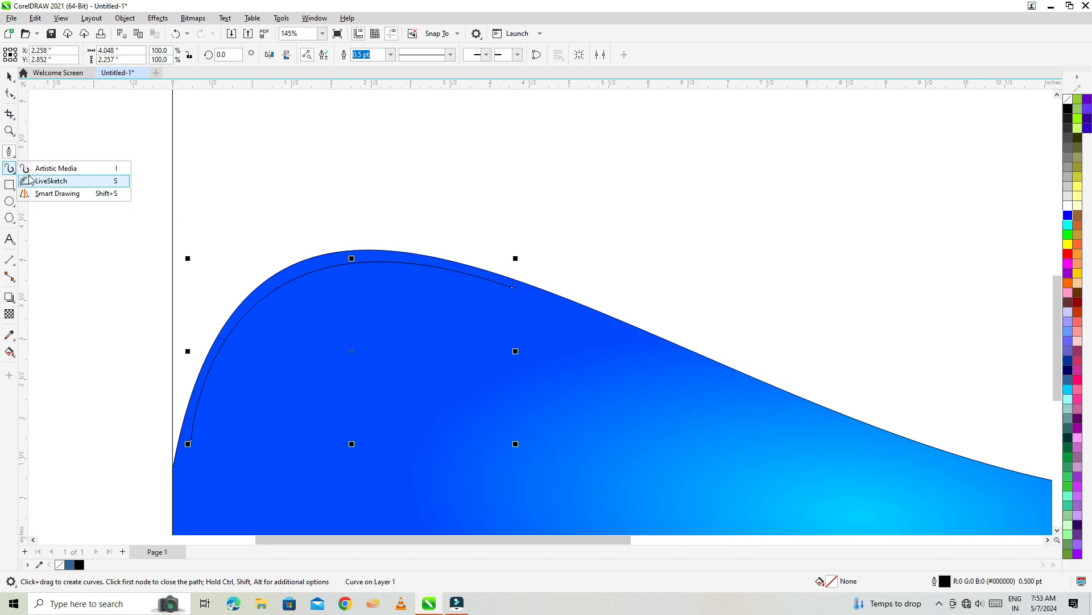
{"action": "left_click", "coordinate": [91, 166]}
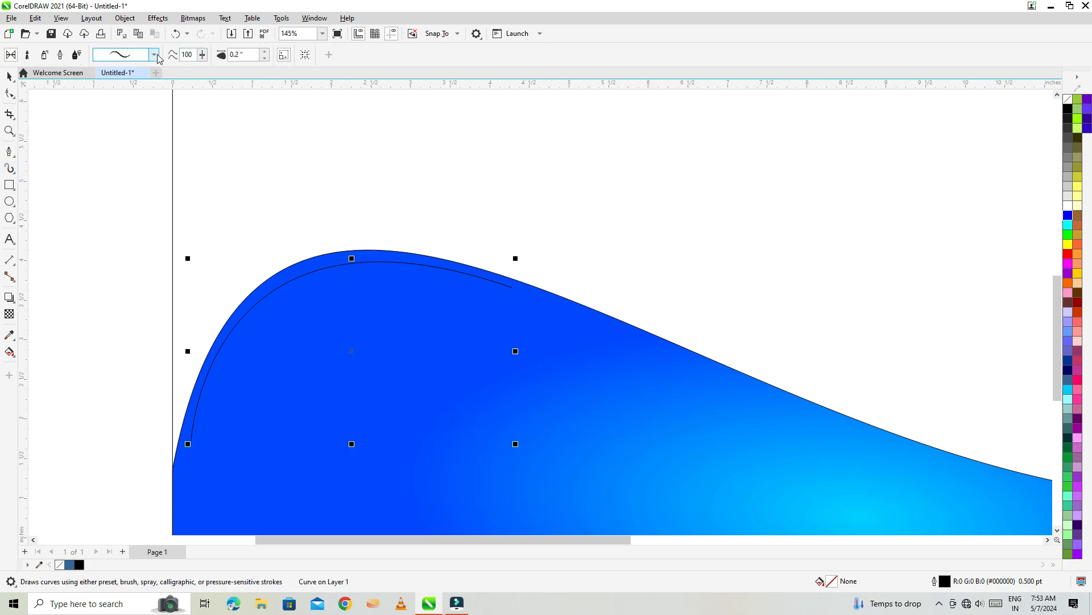
{"action": "left_click", "coordinate": [155, 55]}
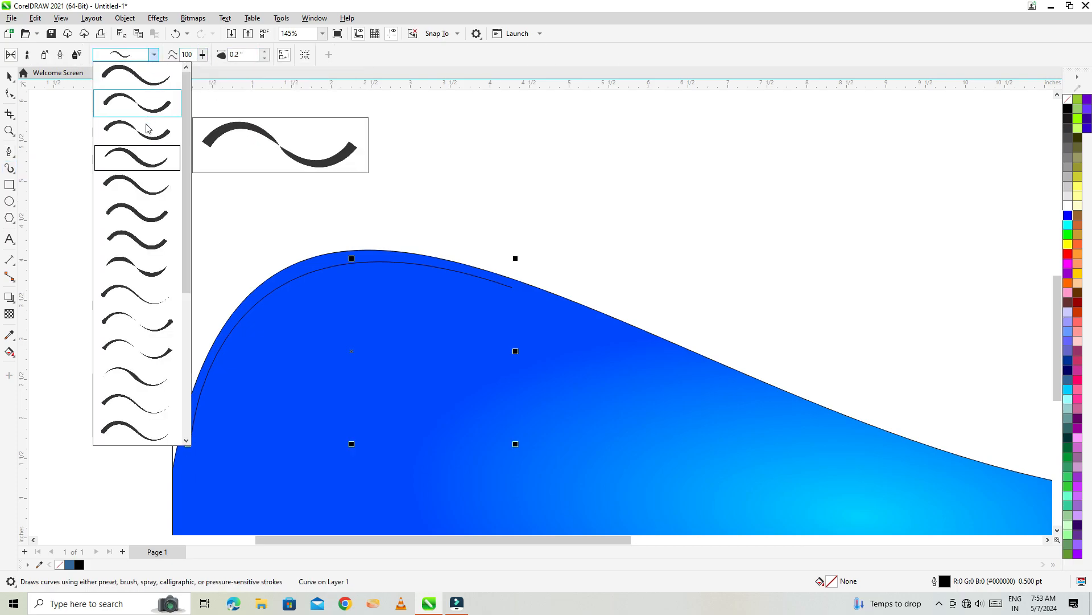
{"action": "left_click", "coordinate": [146, 165]}
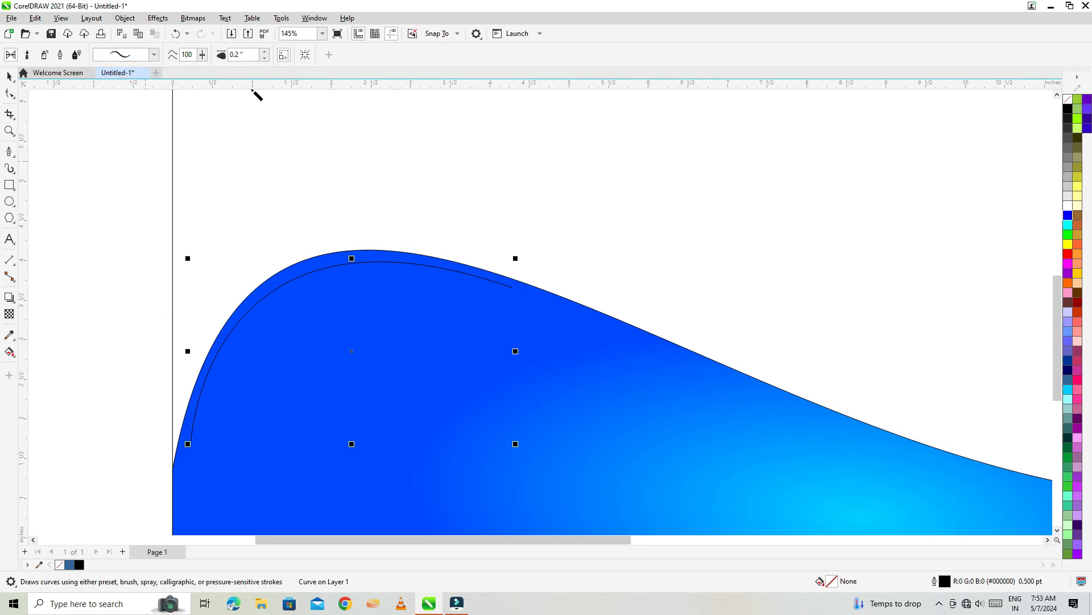
{"action": "left_click", "coordinate": [265, 51]}
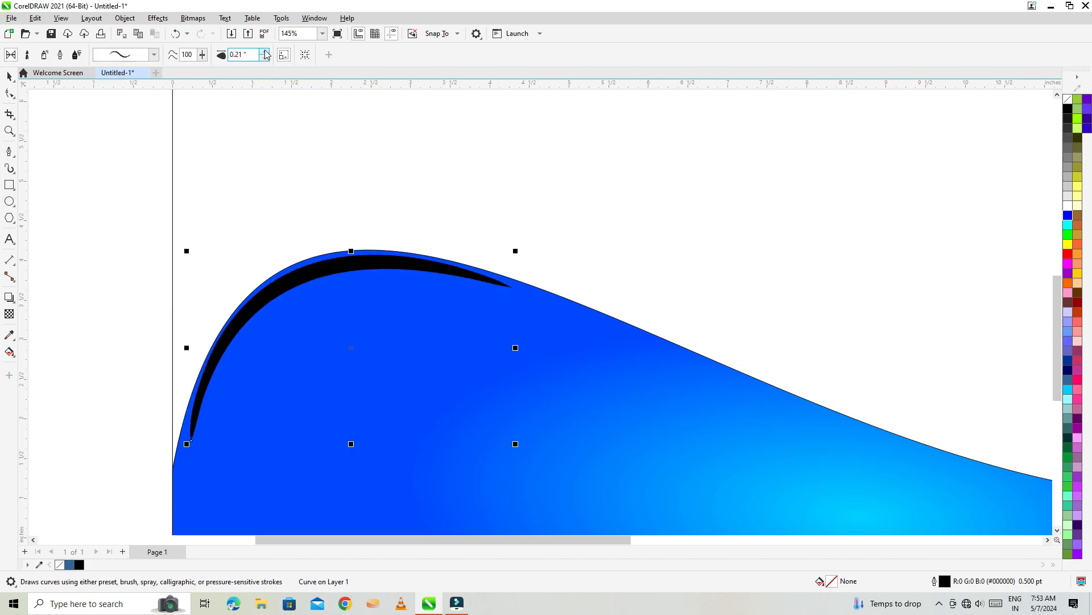
{"action": "left_click", "coordinate": [266, 59]}
{"action": "left_click", "coordinate": [266, 59]}
{"action": "left_click", "coordinate": [267, 58]}
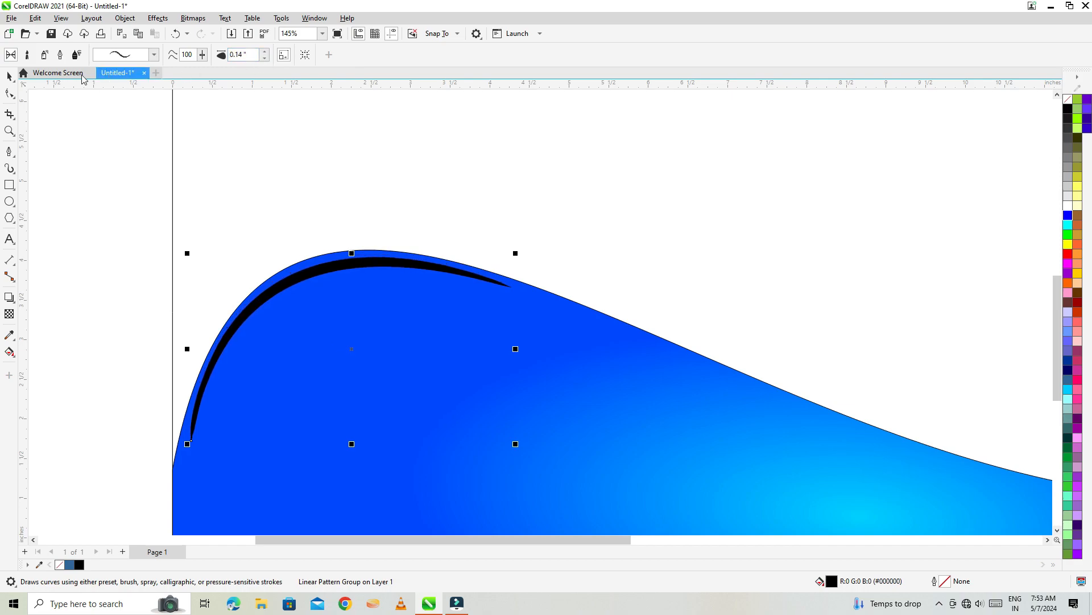
- Break the artistic stroke apart and remove its guide curve, keeping the tapered crest shape
{"action": "left_click", "coordinate": [9, 77]}
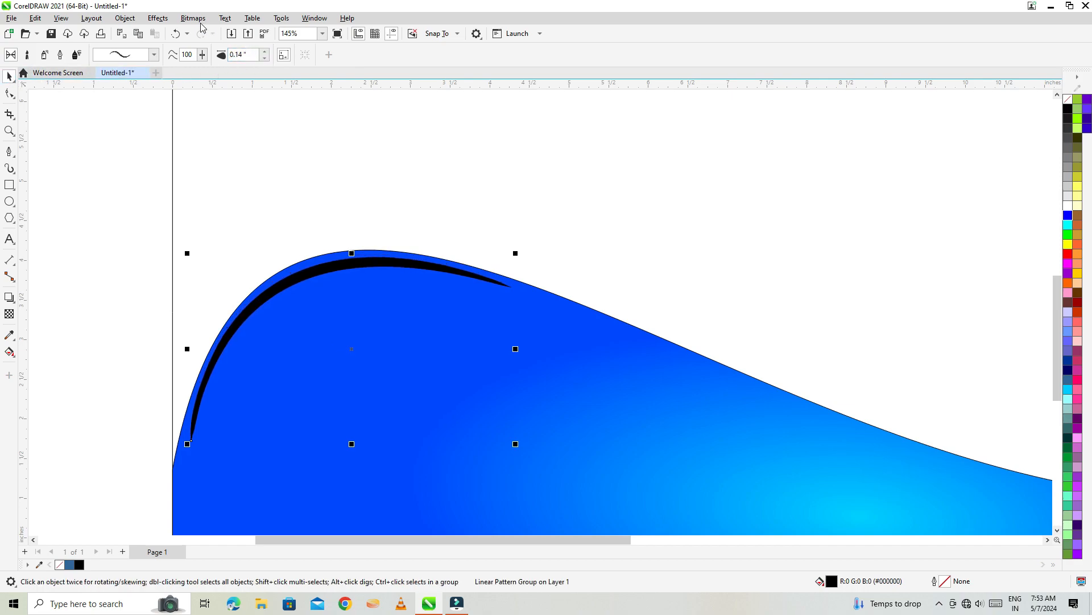
{"action": "left_click_drag", "start_coordinate": [76, 158], "coordinate": [557, 478]}
{"action": "left_click", "coordinate": [125, 20]}
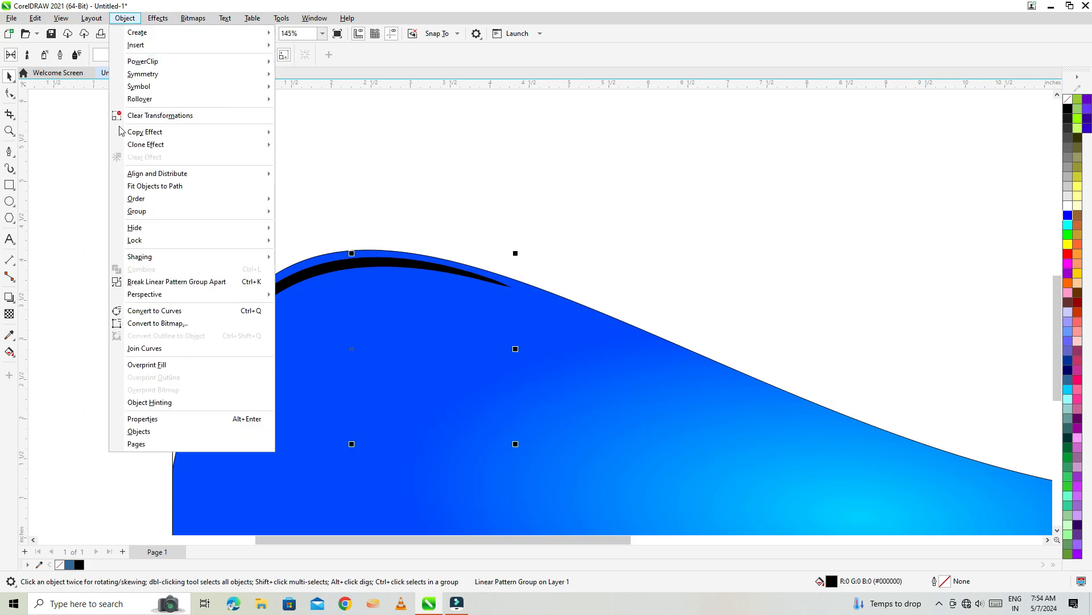
{"action": "left_click", "coordinate": [159, 283]}
{"action": "left_click", "coordinate": [97, 233]}
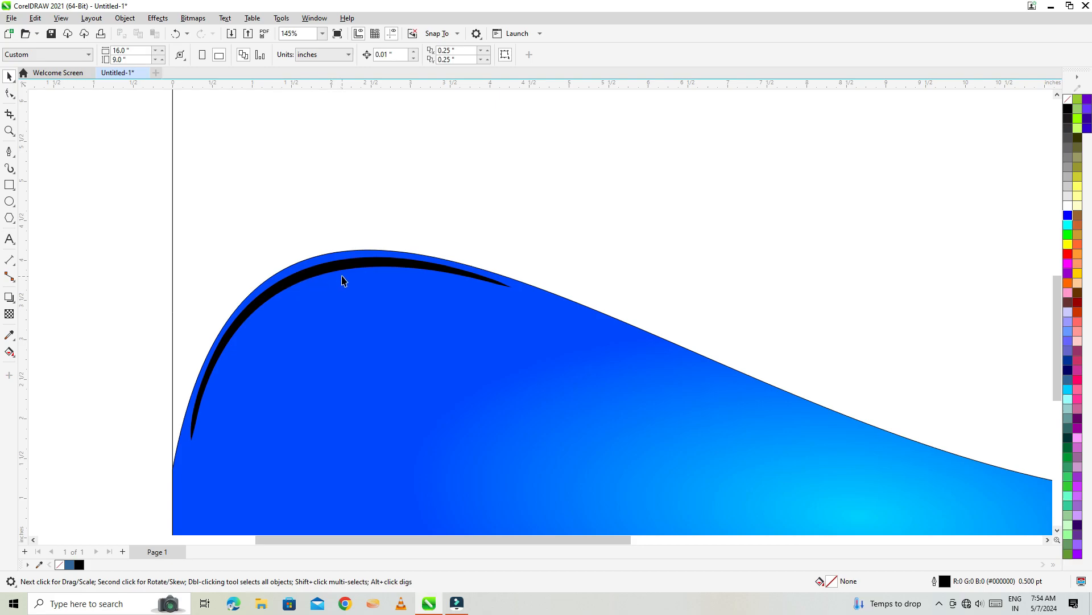
{"action": "left_click_drag", "start_coordinate": [335, 272], "coordinate": [689, 140]}
{"action": "left_click", "coordinate": [702, 163]}
{"action": "left_click", "coordinate": [319, 278]}
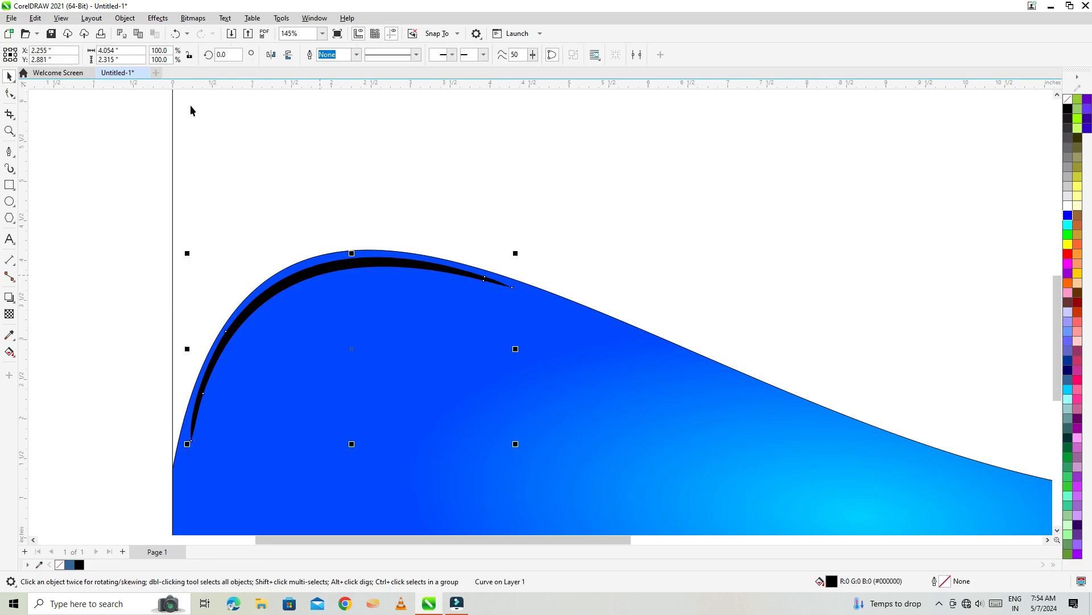
- Fill the tapered crest shape with white and convert it to a bitmap
{"action": "left_click", "coordinate": [1069, 208]}
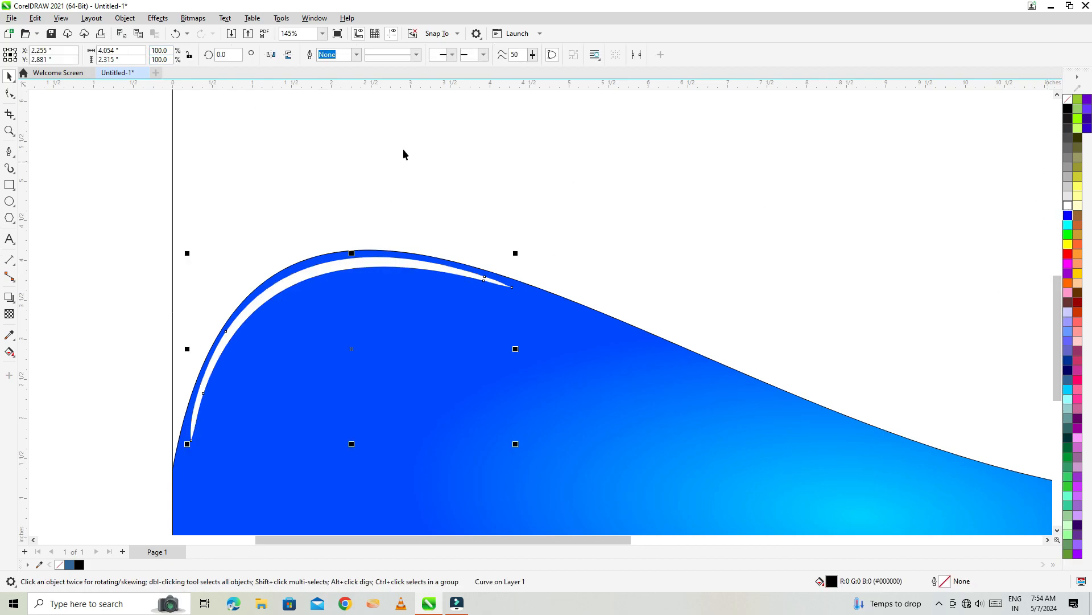
{"action": "left_click", "coordinate": [194, 19]}
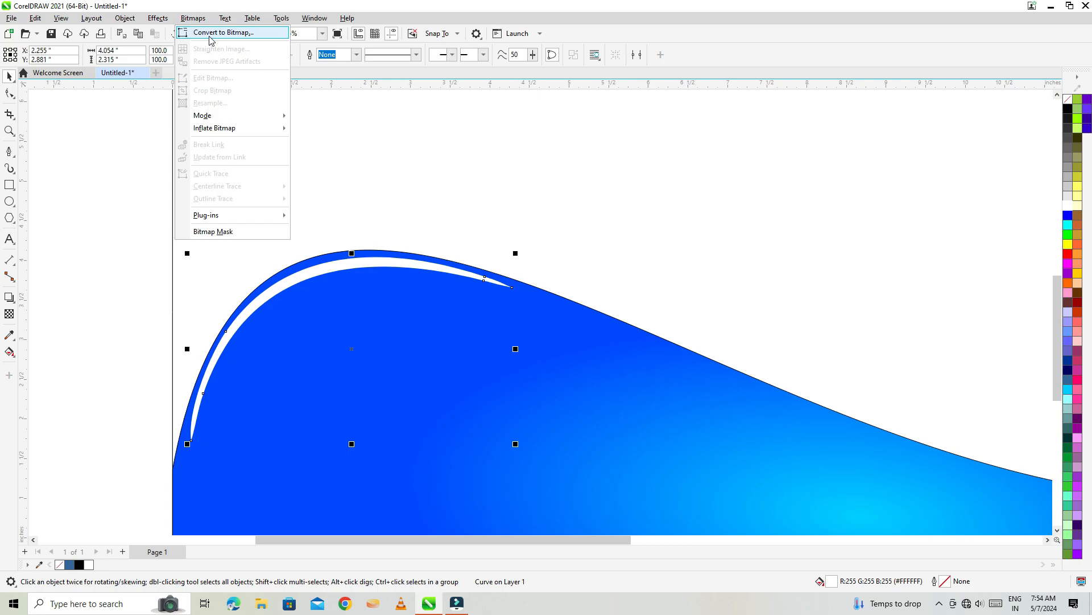
{"action": "left_click", "coordinate": [204, 31]}
{"action": "left_click", "coordinate": [561, 363]}
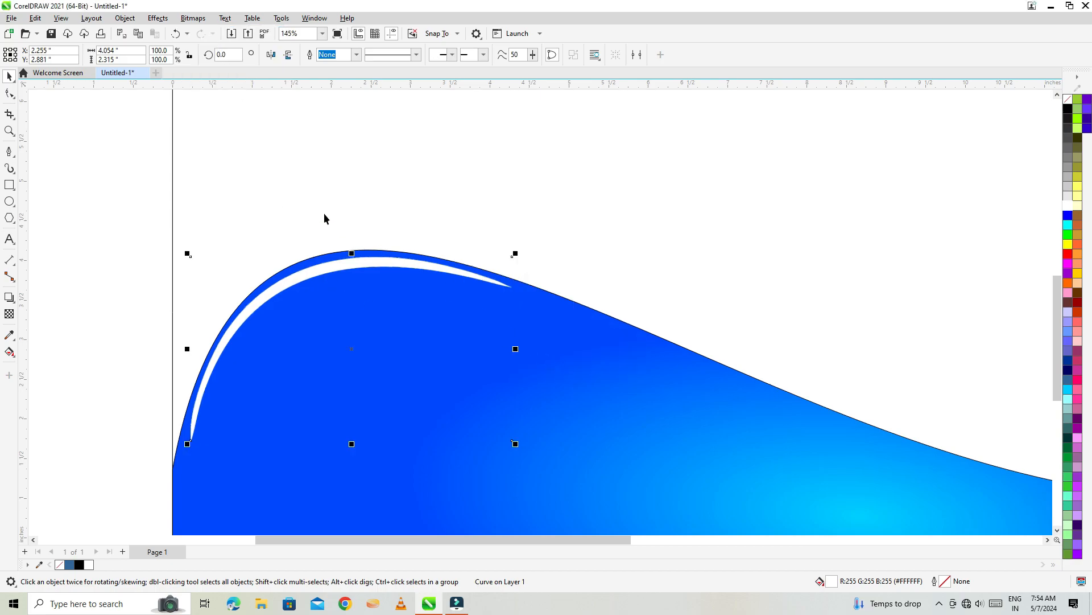
- Apply a Gaussian blur with a radius of about 33 pixels to the white crest highlight
{"action": "left_click", "coordinate": [157, 18]}
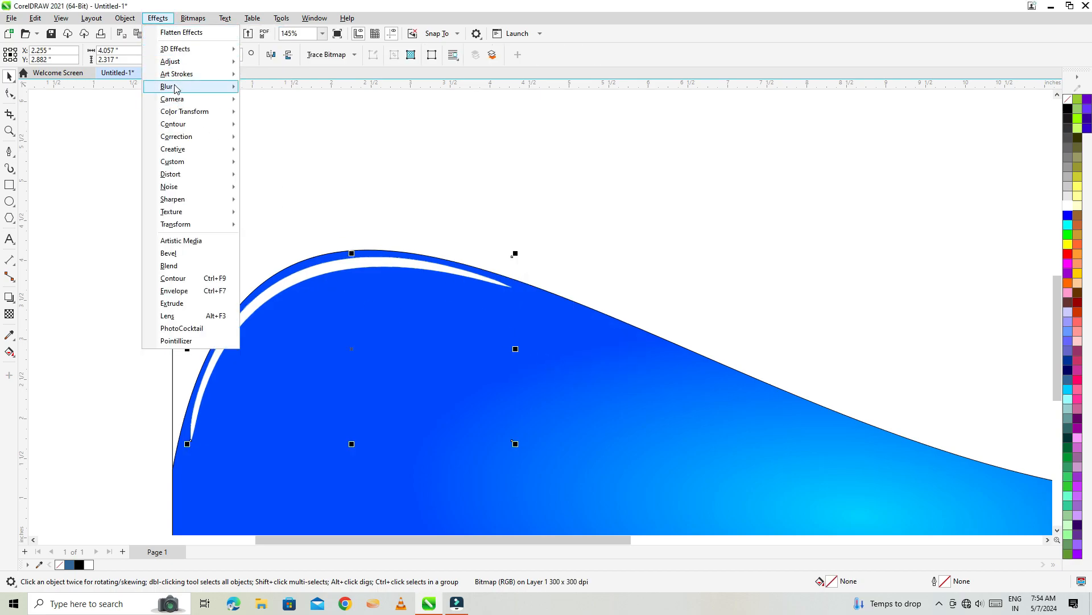
{"action": "mouse_move", "coordinate": [190, 88]}
{"action": "left_click", "coordinate": [300, 114]}
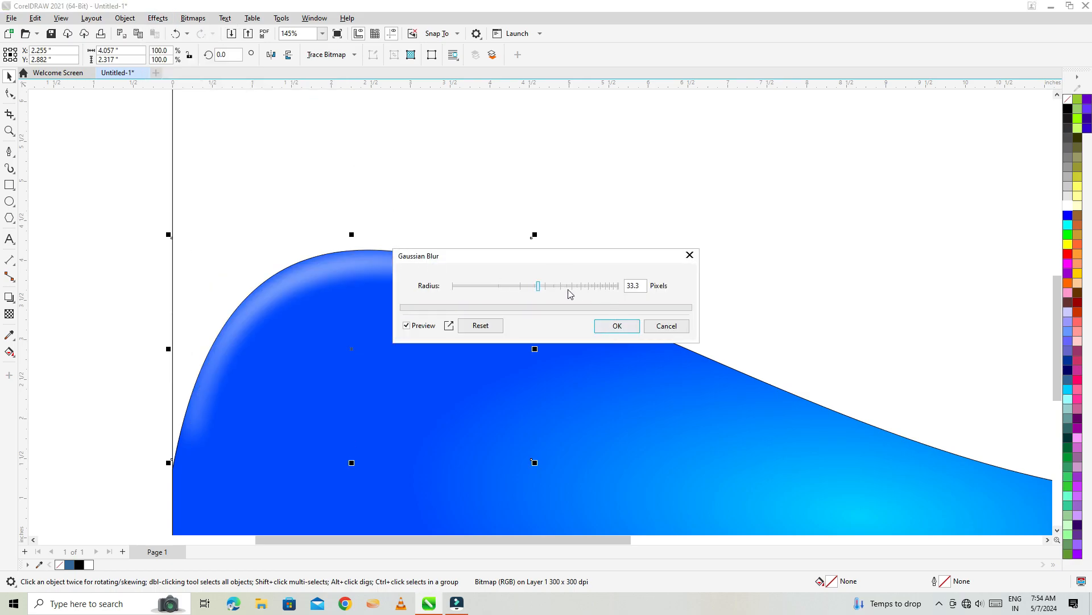
{"action": "left_click", "coordinate": [532, 286]}
{"action": "left_click", "coordinate": [537, 286]}
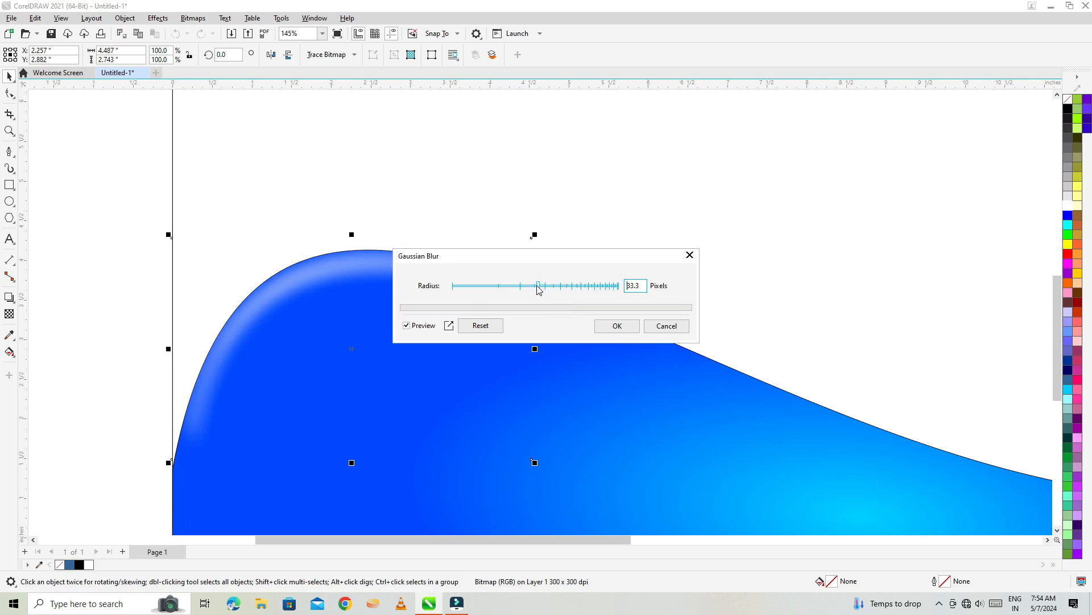
{"action": "left_click", "coordinate": [630, 327]}
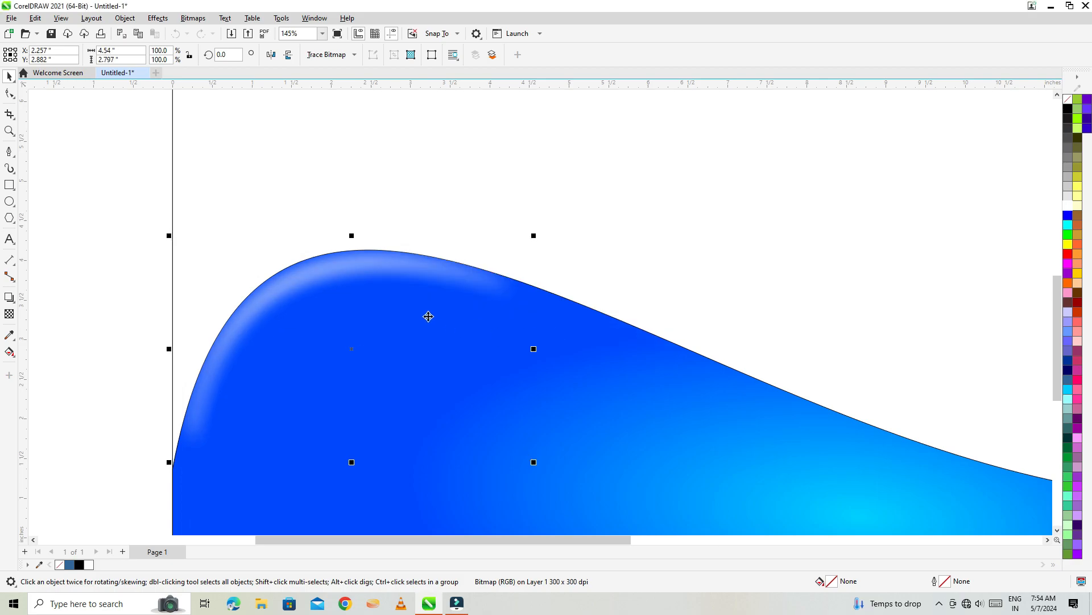
{"action": "right_click", "coordinate": [355, 275]}
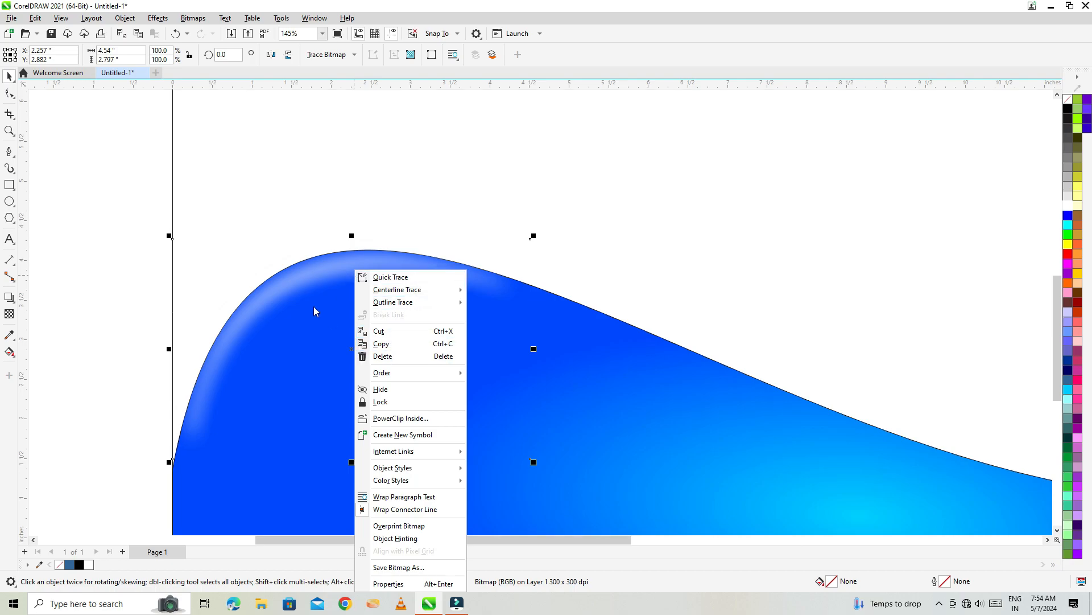
{"action": "left_click", "coordinate": [263, 240]}
{"action": "left_click", "coordinate": [288, 263]}
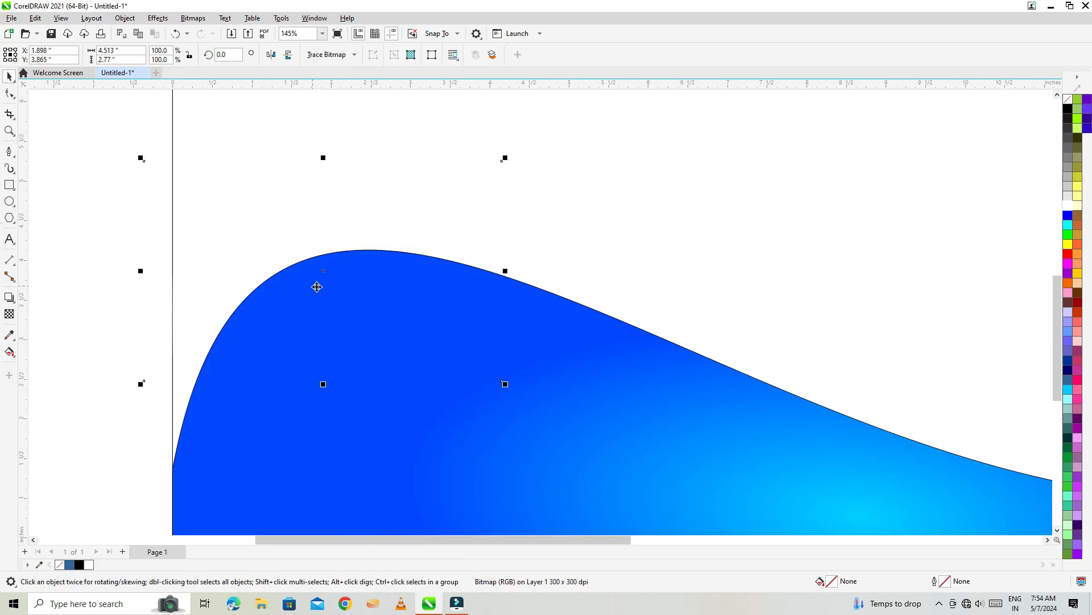
{"action": "key", "text": "ctrl+z"}
- PowerClip the blurred crest highlight inside the blue wave shape
{"action": "right_click", "coordinate": [327, 271]}
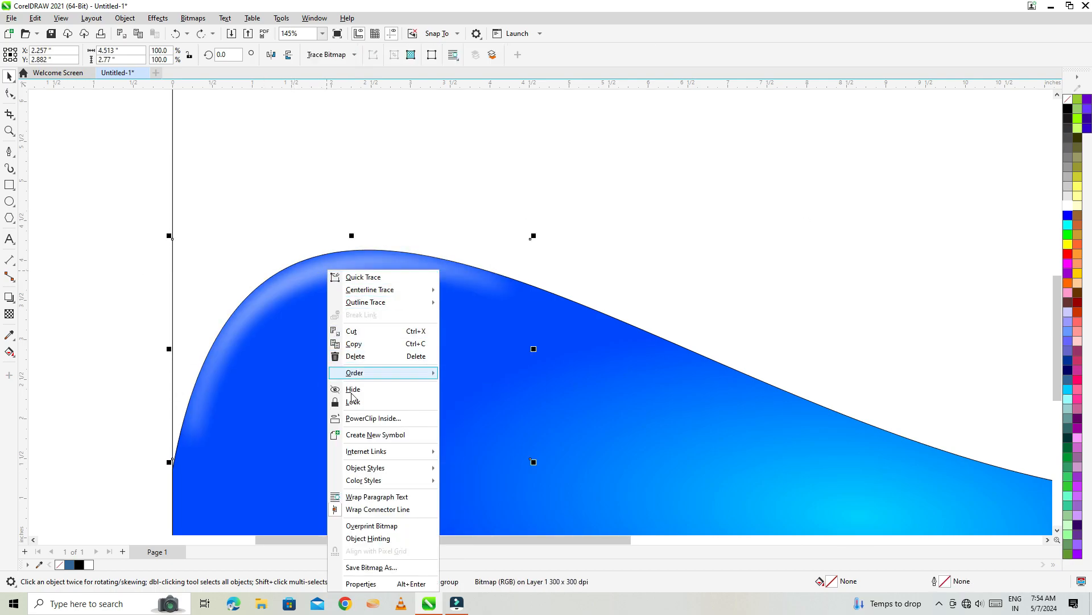
{"action": "left_click", "coordinate": [367, 419]}
{"action": "left_click", "coordinate": [719, 434]}
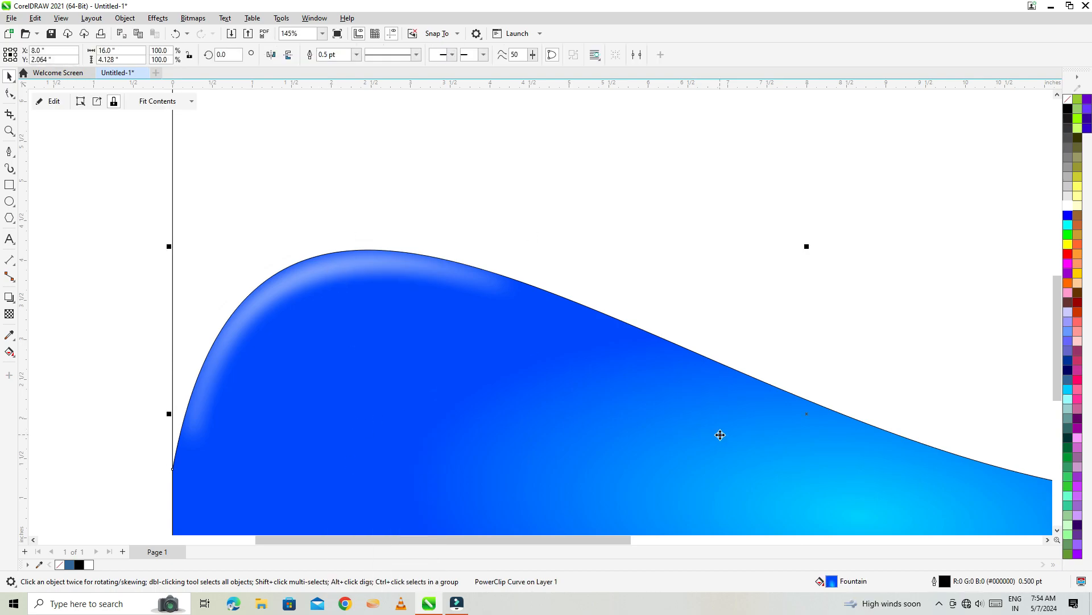
- Select the clipped highlight inside the wave and nudge it up 0.02 in towards the crest edge
{"action": "scroll", "coordinate": [237, 267], "scroll_direction": "down", "scroll_amount": 3}
{"action": "scroll", "coordinate": [232, 301], "scroll_direction": "up", "scroll_amount": 2}
{"action": "scroll", "coordinate": [232, 301], "scroll_direction": "up", "scroll_amount": 1}
{"action": "left_click", "coordinate": [237, 305]}
{"action": "left_click", "coordinate": [253, 292]}
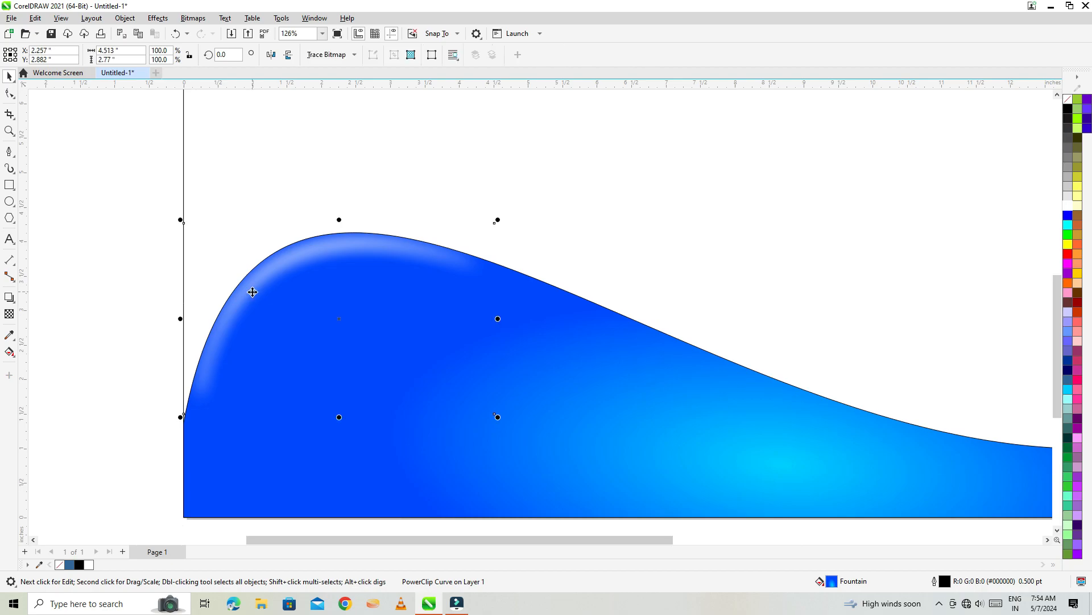
{"action": "key", "text": "Up"}
{"action": "key", "text": "Up"}
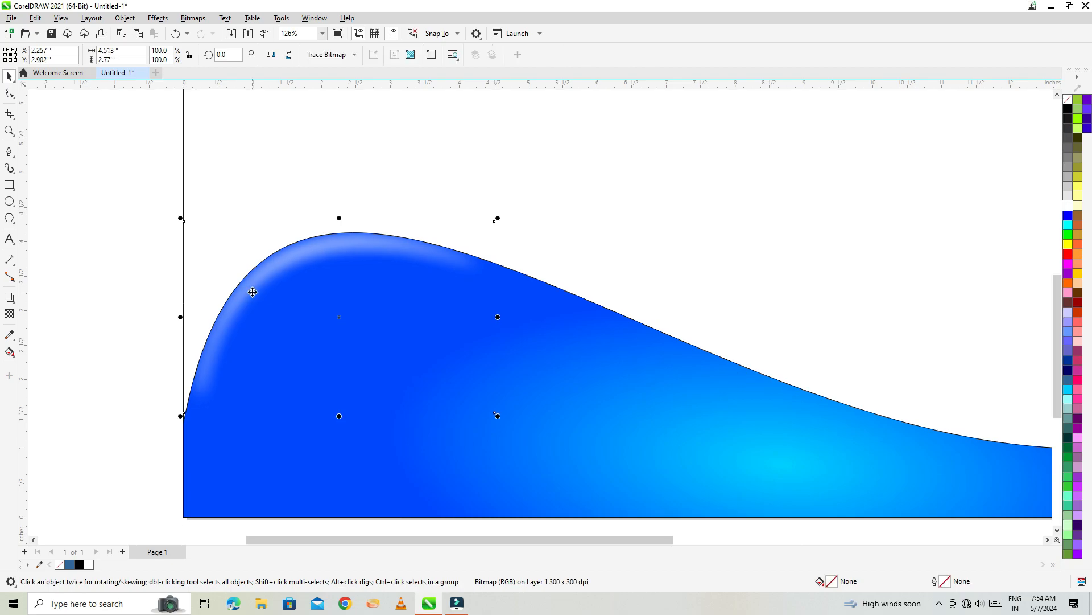
{"action": "left_click", "coordinate": [123, 254]}
- Change the outer stop of the wave's elliptical fountain fill to pure blue from the palette
{"action": "left_click", "coordinate": [561, 378]}
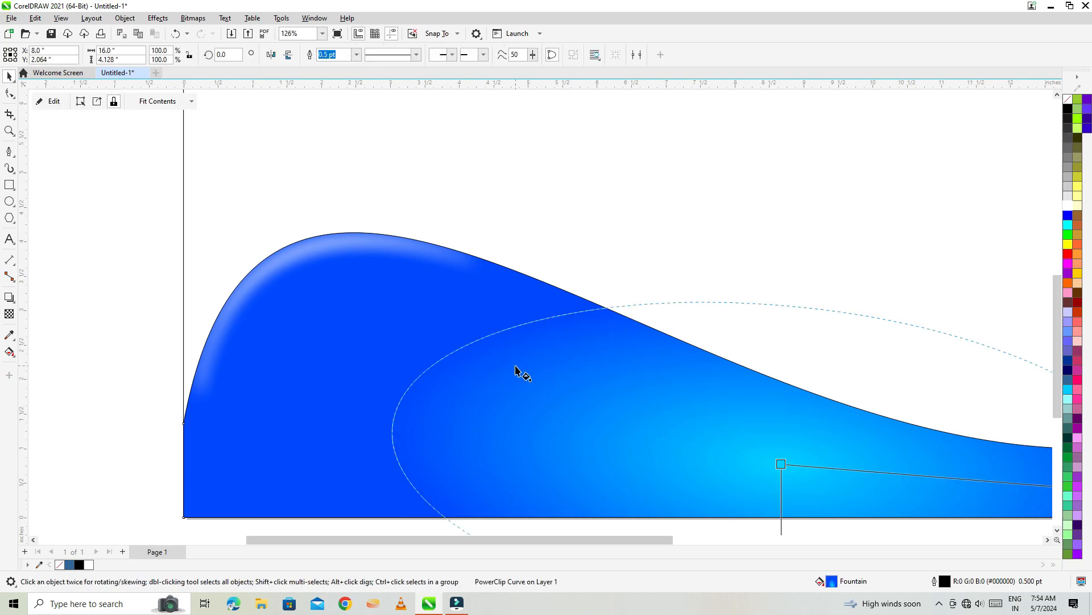
{"action": "key", "text": "g"}
{"action": "scroll", "coordinate": [528, 473], "scroll_direction": "down", "scroll_amount": 3}
{"action": "scroll", "coordinate": [547, 453], "scroll_direction": "up", "scroll_amount": 2}
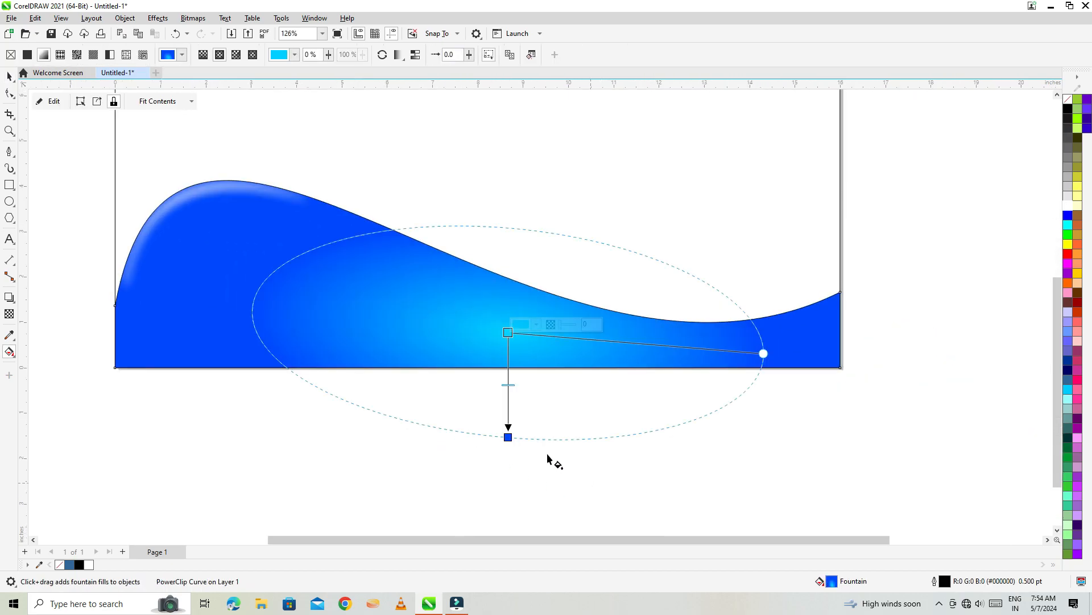
{"action": "left_click", "coordinate": [507, 437]}
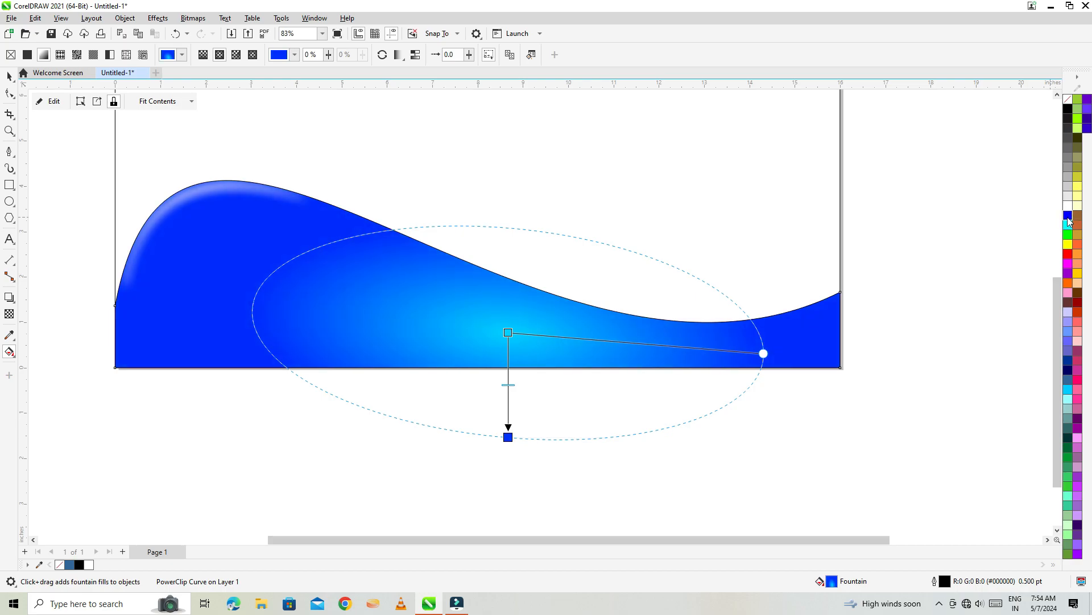
{"action": "left_click_drag", "start_coordinate": [1068, 219], "coordinate": [508, 437]}
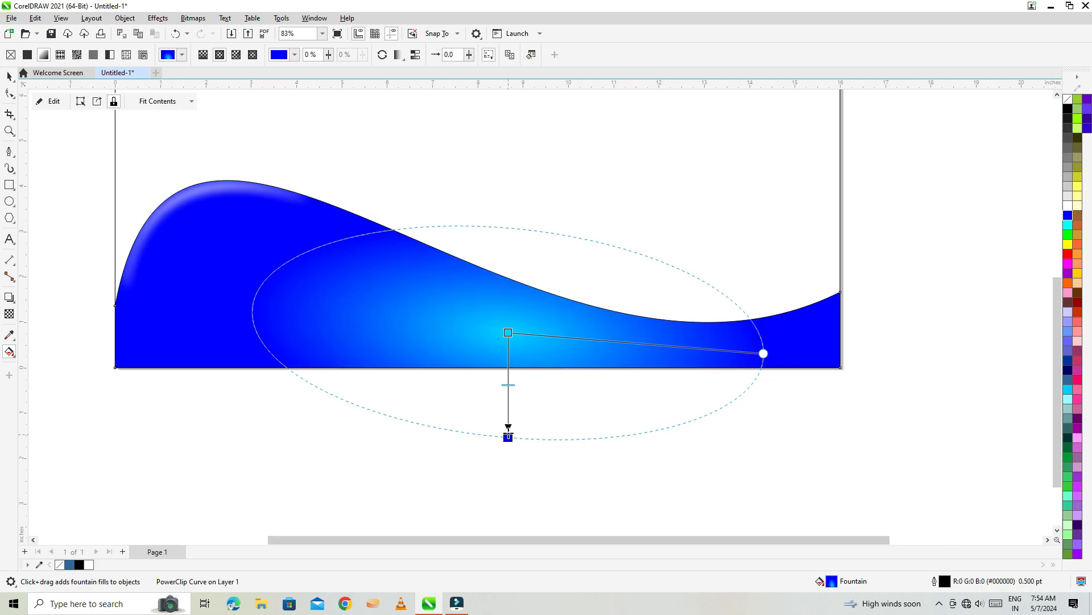
{"action": "left_click", "coordinate": [9, 76]}
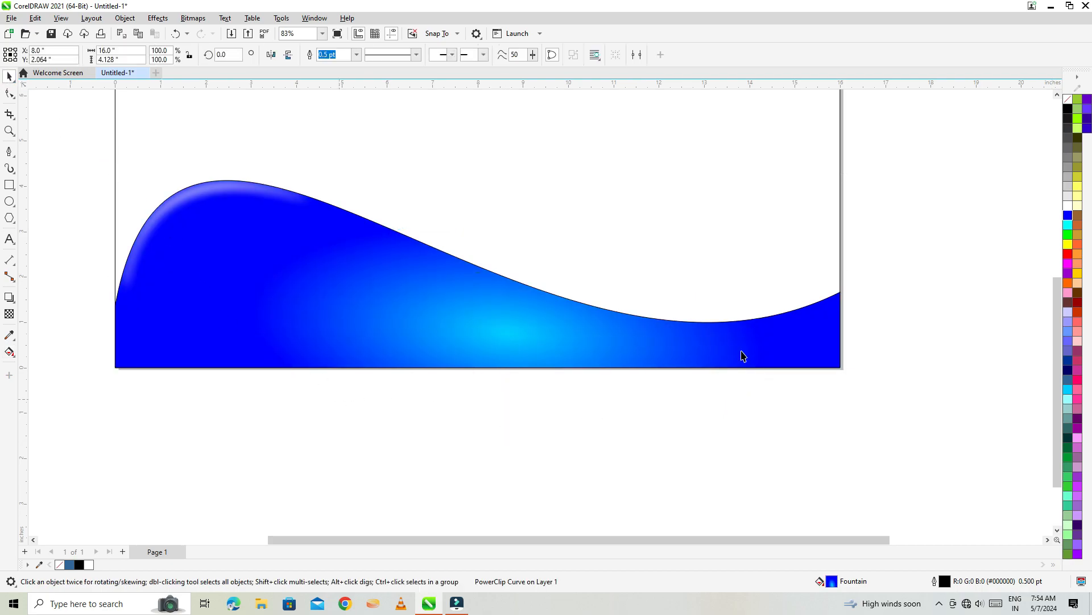
{"action": "scroll", "coordinate": [819, 338], "scroll_direction": "down", "scroll_amount": 5}
{"action": "scroll", "coordinate": [648, 319], "scroll_direction": "up", "scroll_amount": 5}
{"action": "scroll", "coordinate": [615, 251], "scroll_direction": "up", "scroll_amount": 1}
{"action": "scroll", "coordinate": [368, 260], "scroll_direction": "down", "scroll_amount": 1}
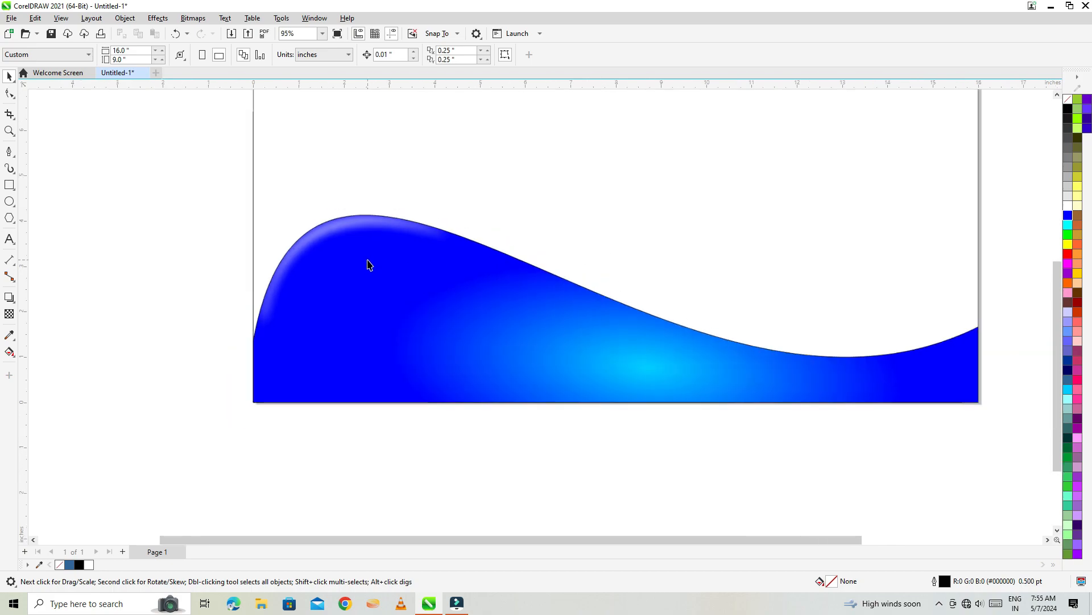
{"action": "scroll", "coordinate": [507, 239], "scroll_direction": "down", "scroll_amount": 1}
{"action": "scroll", "coordinate": [250, 307], "scroll_direction": "up", "scroll_amount": 2}
{"action": "left_click", "coordinate": [417, 276]}
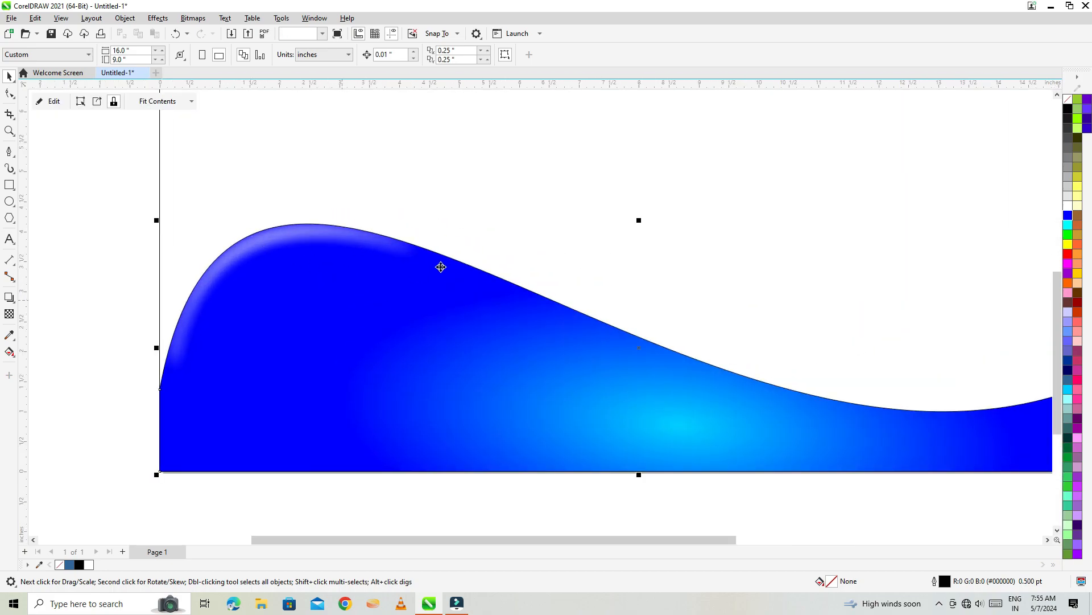
{"action": "right_click", "coordinate": [1068, 104]}
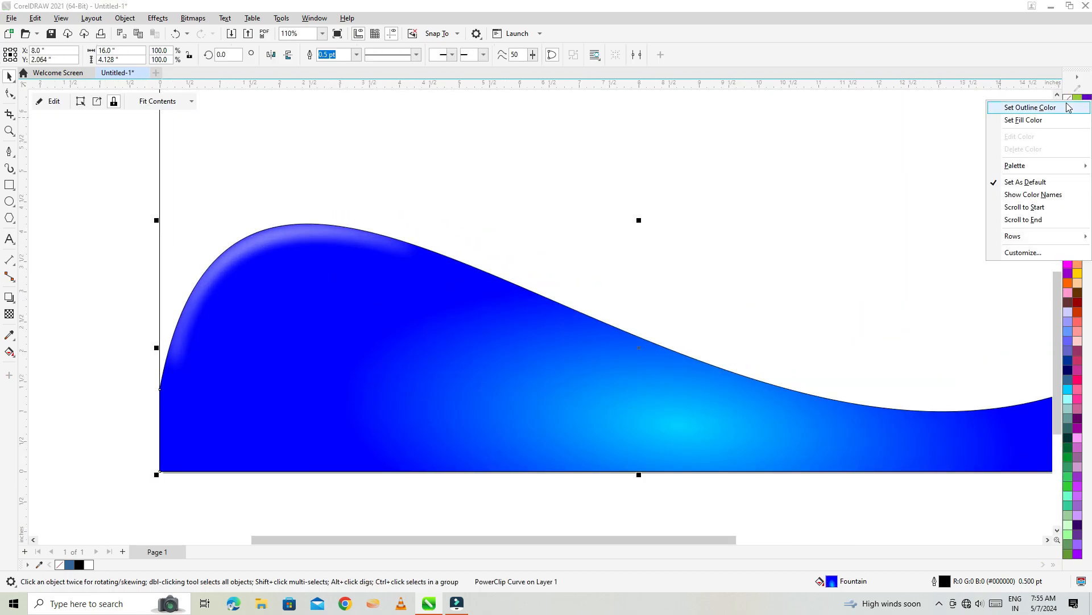
{"action": "left_click", "coordinate": [497, 210]}
{"action": "scroll", "coordinate": [461, 219], "scroll_direction": "down", "scroll_amount": 3}
{"action": "left_click", "coordinate": [245, 246]}
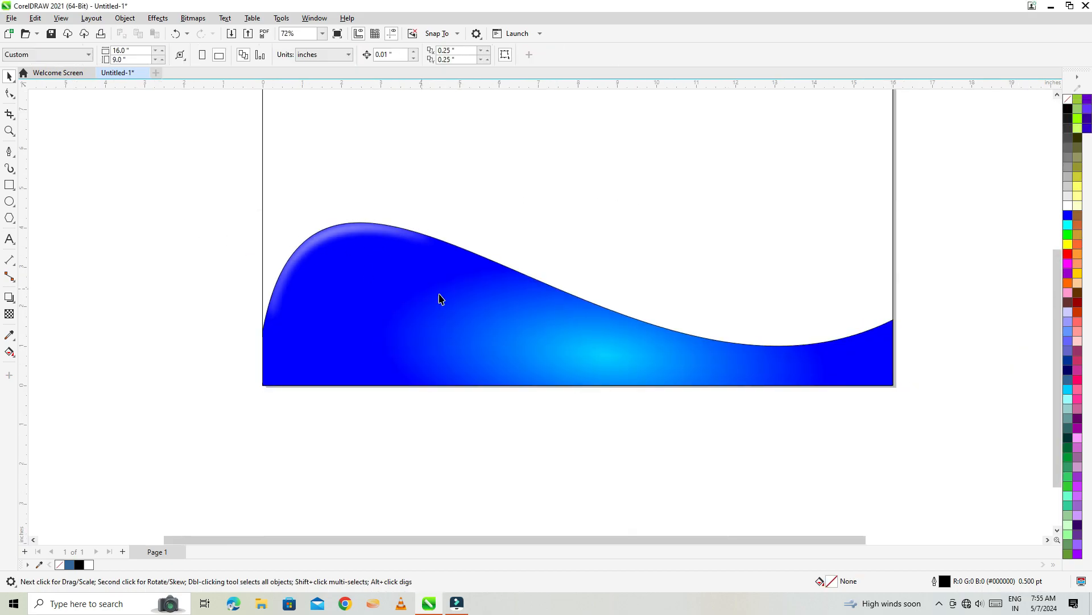
- Move the wave's rotation centre to its left-edge node and create a copy rotated about 2.3° counterclockwise around it
{"action": "left_click", "coordinate": [421, 292]}
{"action": "left_click", "coordinate": [488, 310]}
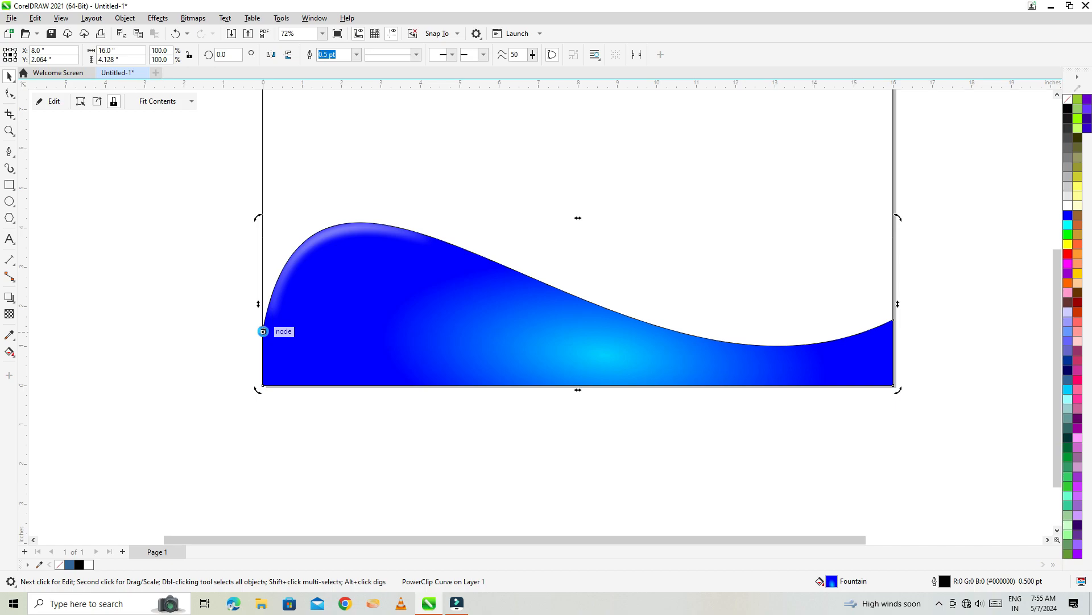
{"action": "scroll", "coordinate": [906, 283], "scroll_direction": "up", "scroll_amount": 1}
{"action": "left_click", "coordinate": [871, 356]}
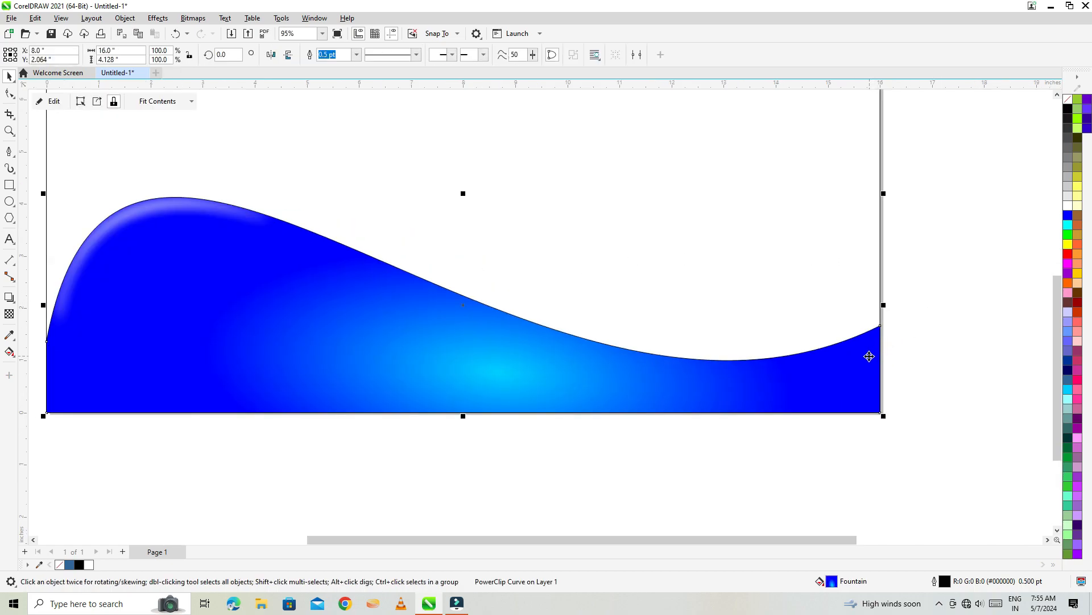
{"action": "left_click", "coordinate": [854, 352]}
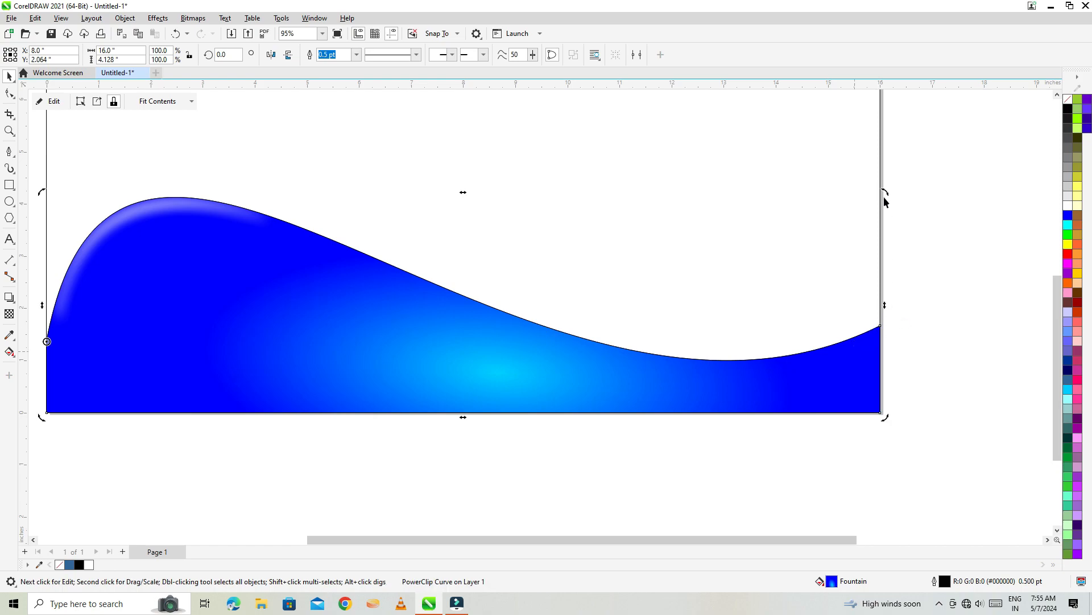
{"action": "left_click_drag", "start_coordinate": [887, 190], "coordinate": [870, 169]}
{"action": "key", "text": "Escape"}
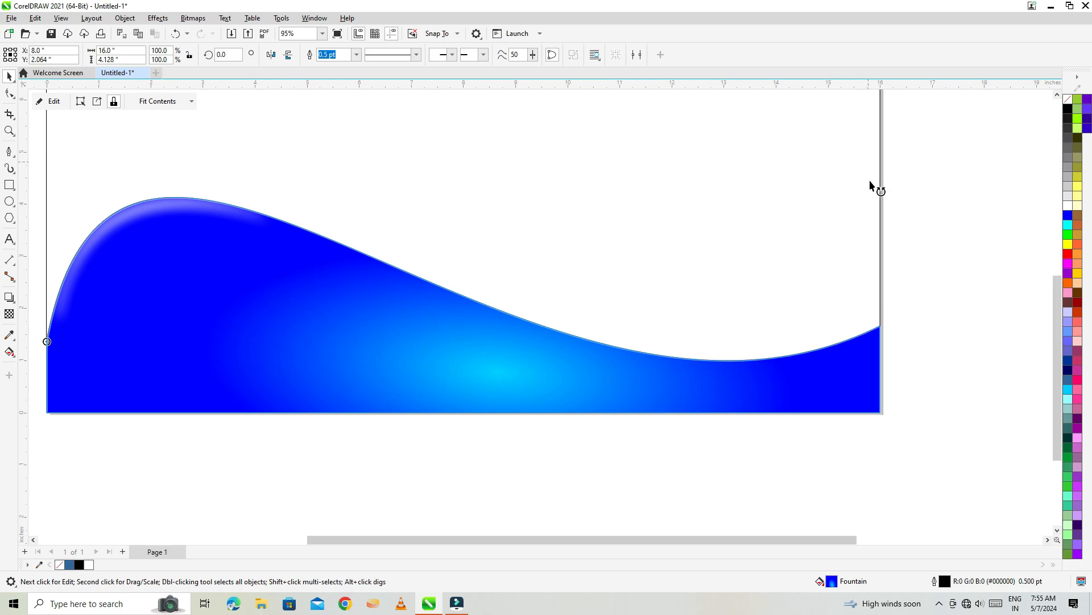
{"action": "left_click_drag", "start_coordinate": [890, 200], "coordinate": [864, 166]}
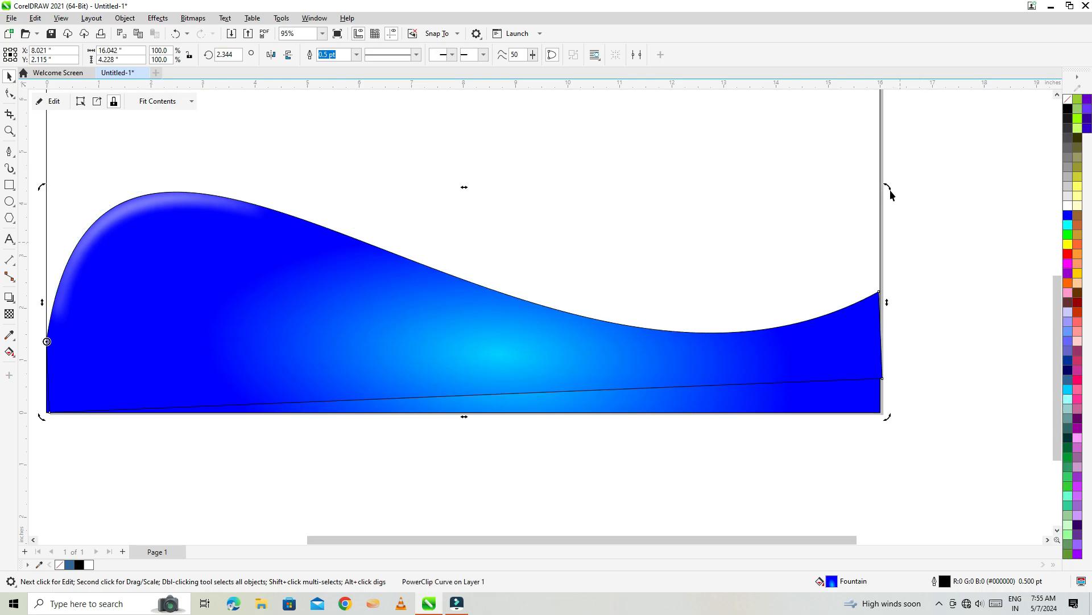
- Remove the rotated copy's fill and make a second unfilled copy from it, rotated back to about 0.8°
{"action": "left_click", "coordinate": [1068, 98]}
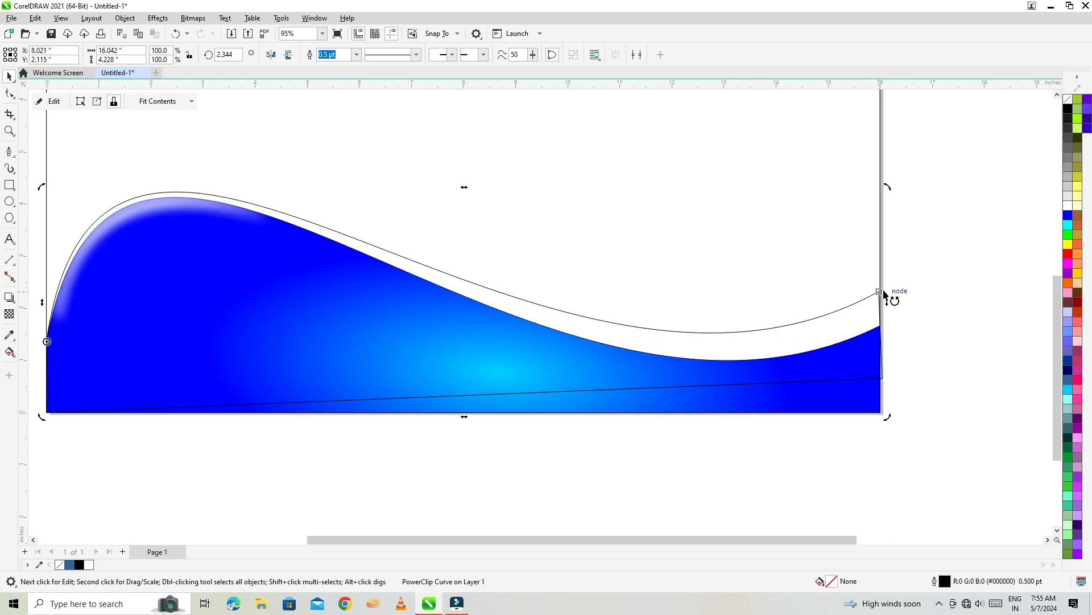
{"action": "key", "text": "KP_Add"}
{"action": "left_click_drag", "start_coordinate": [888, 187], "coordinate": [890, 210]}
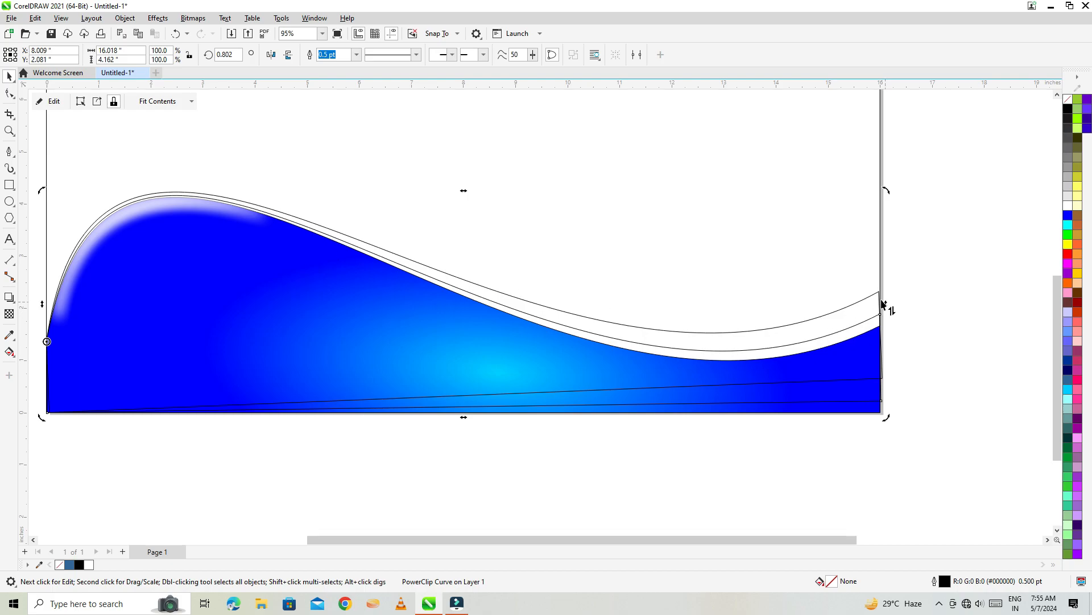
- Trim the outer rotated wave copy with the inner one and remove the leftover inner copy
{"action": "left_click", "coordinate": [874, 299], "text": "shift"}
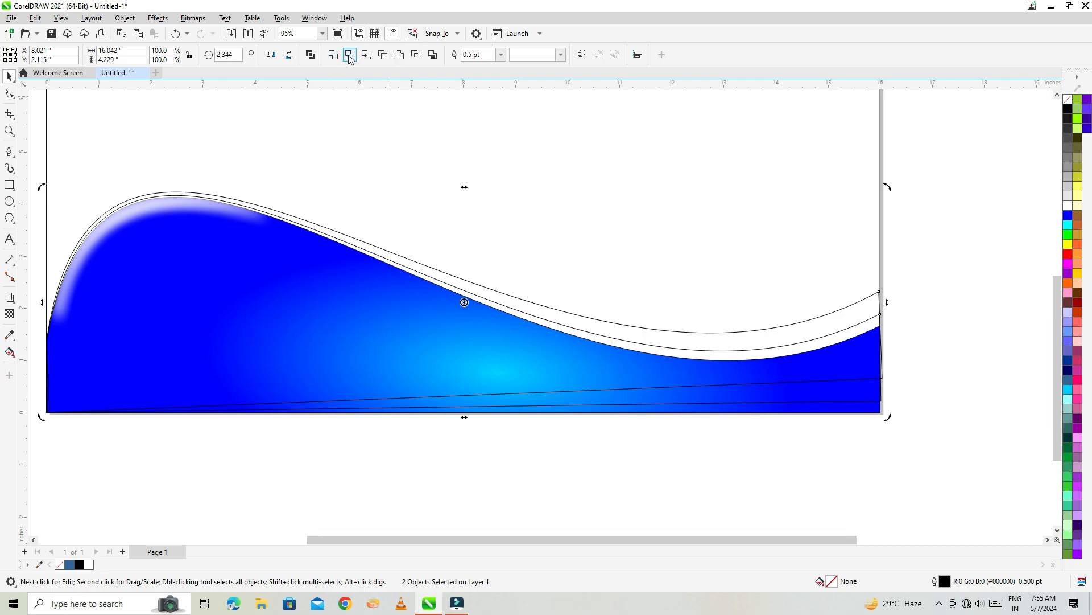
{"action": "left_click", "coordinate": [366, 54]}
{"action": "left_click", "coordinate": [883, 421]}
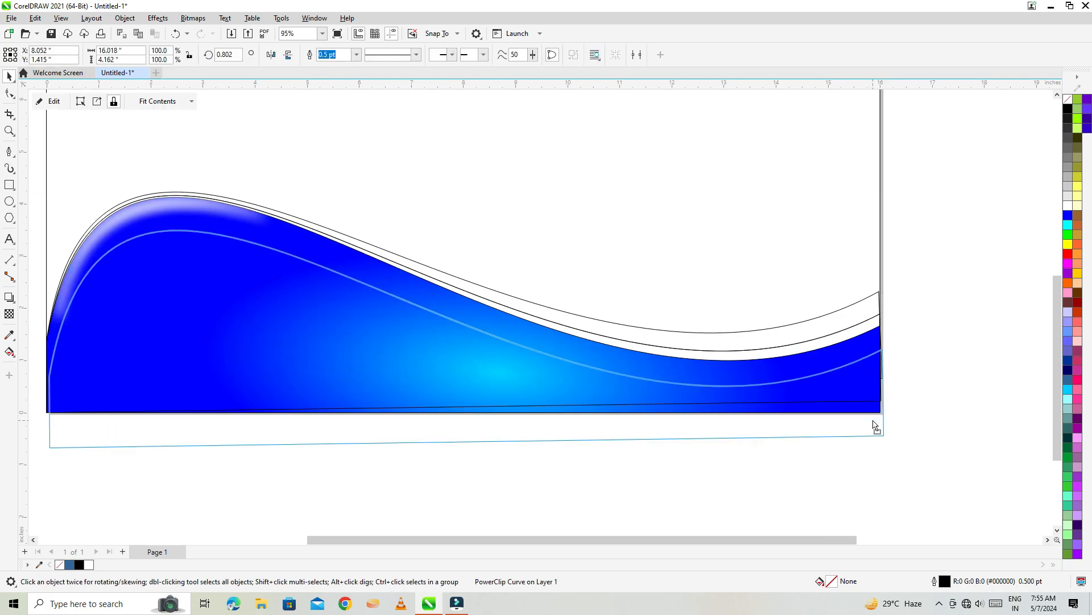
{"action": "left_click", "coordinate": [928, 392]}
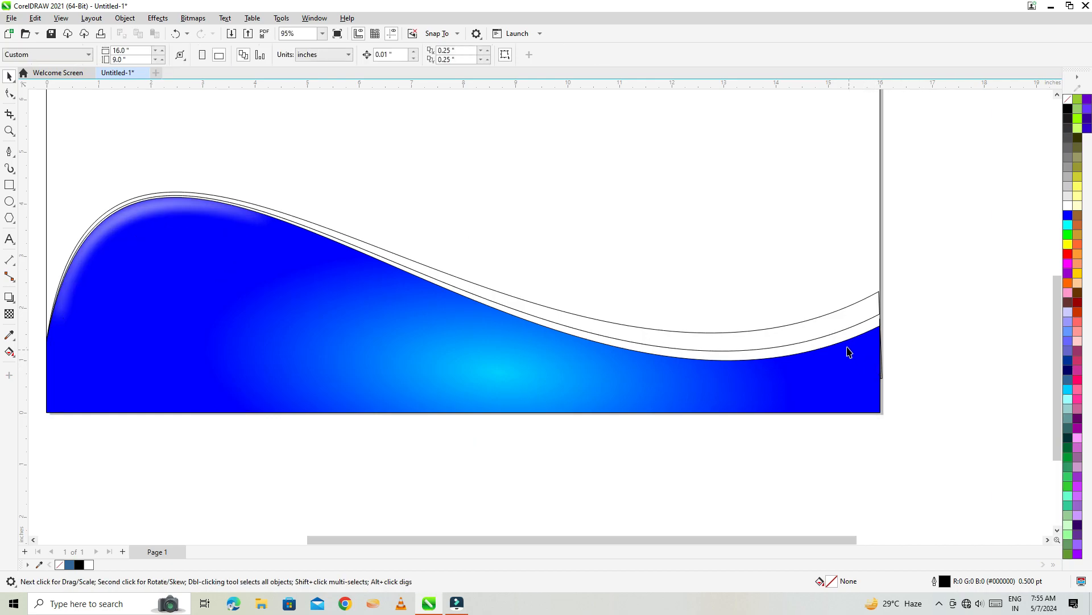
- Delete the surplus nodes of the trimmed strip that extend down along the page's right edge
{"action": "left_click", "coordinate": [840, 316]}
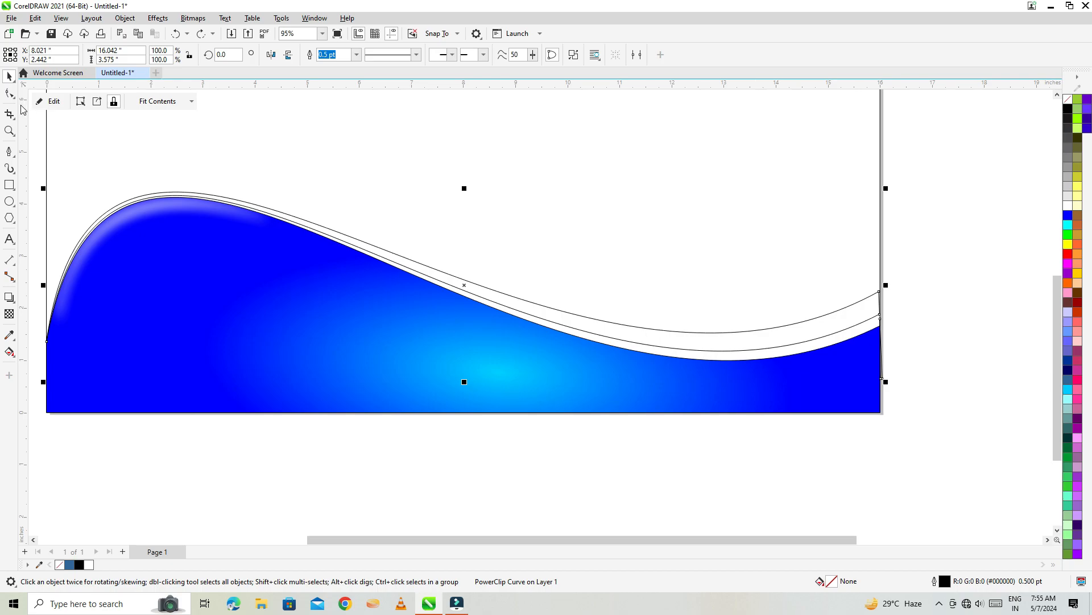
{"action": "left_click", "coordinate": [954, 379]}
{"action": "left_click_drag", "start_coordinate": [963, 427], "coordinate": [838, 303]}
{"action": "key", "text": "Delete"}
- Fill the trimmed strip above the wave with blue and mix in a slight tint of cyan
{"action": "left_click", "coordinate": [854, 320]}
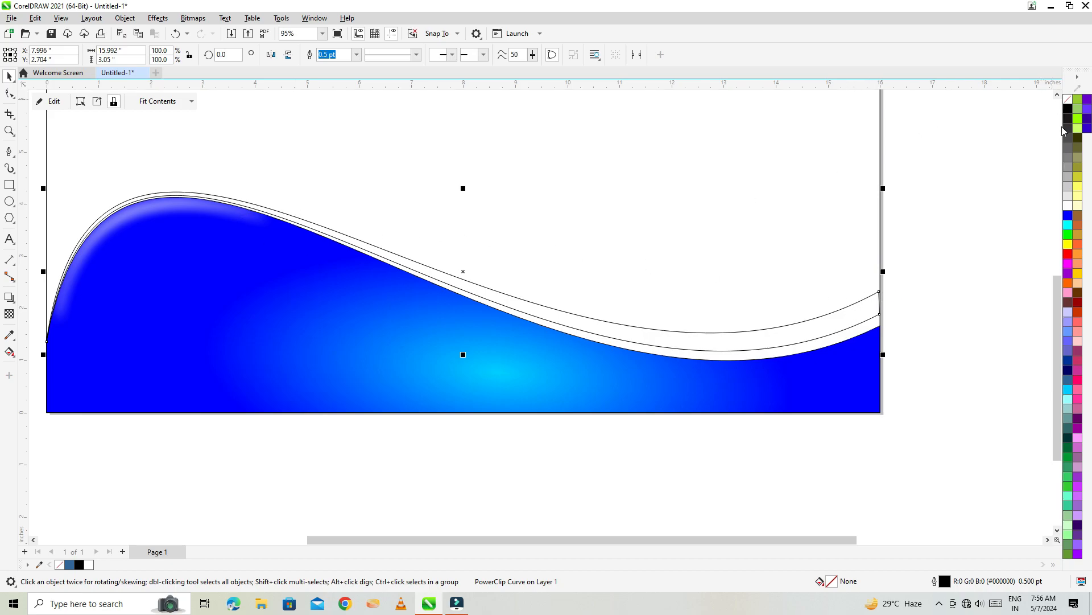
{"action": "left_click", "coordinate": [1068, 217]}
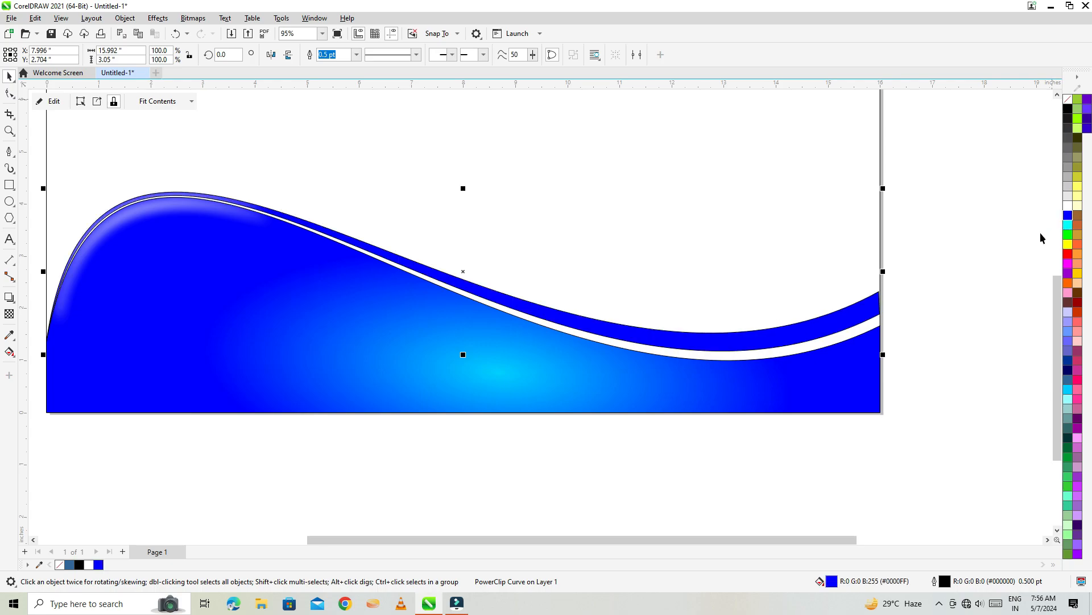
{"action": "left_click", "coordinate": [1068, 226], "text": "ctrl"}
{"action": "left_click", "coordinate": [1068, 226], "text": "ctrl"}
{"action": "left_click", "coordinate": [990, 293]}
{"action": "scroll", "coordinate": [383, 251], "scroll_direction": "down", "scroll_amount": 2}
{"action": "scroll", "coordinate": [415, 261], "scroll_direction": "up", "scroll_amount": 1}
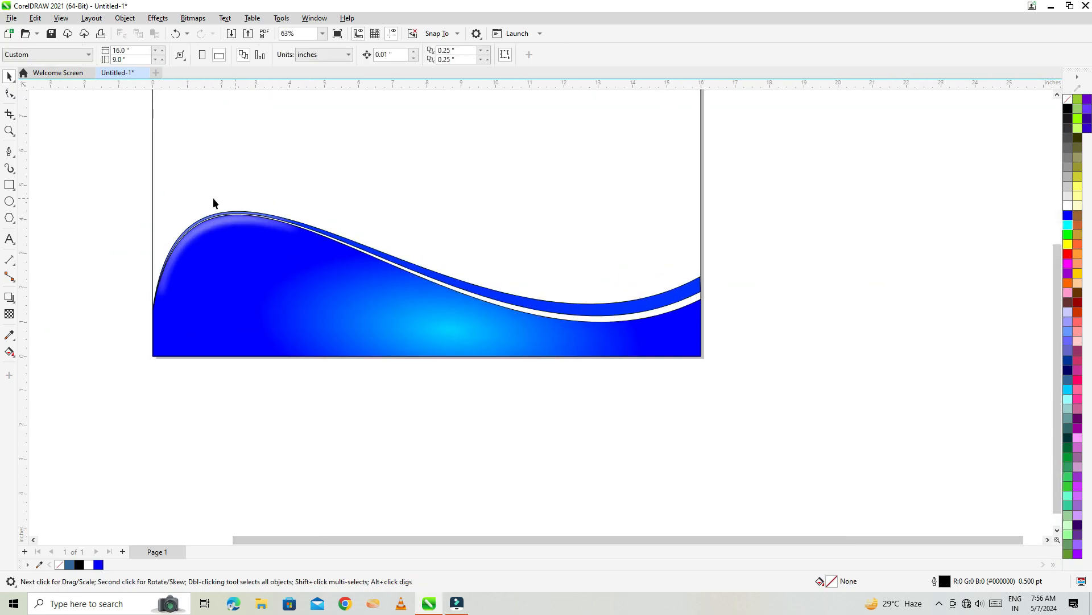
- Remove the outlines from the wave and the strip above it, and group the two objects
{"action": "left_click_drag", "start_coordinate": [113, 211], "coordinate": [740, 447]}
{"action": "right_click", "coordinate": [1068, 100]}
{"action": "left_click", "coordinate": [1018, 109]}
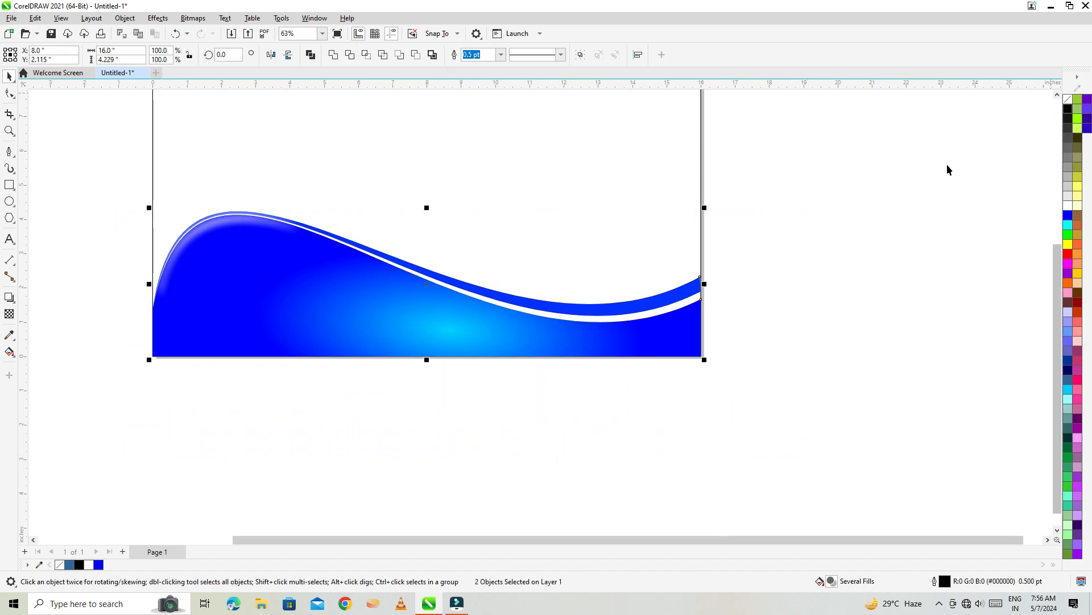
{"action": "key", "text": "ctrl+g"}
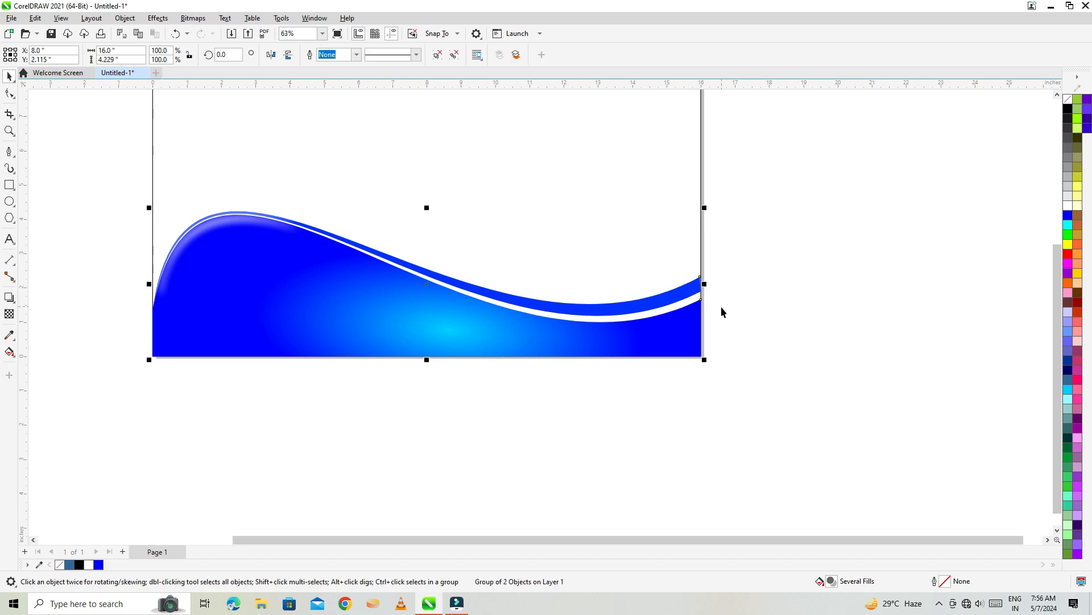
- Place a copy of the wave group, mirrored vertically and horizontally, straight above the original in the upper part of the page
{"action": "scroll", "coordinate": [723, 310], "scroll_direction": "down", "scroll_amount": 1}
{"action": "scroll", "coordinate": [499, 249], "scroll_direction": "up", "scroll_amount": 1}
{"action": "scroll", "coordinate": [314, 364], "scroll_direction": "down", "scroll_amount": 1}
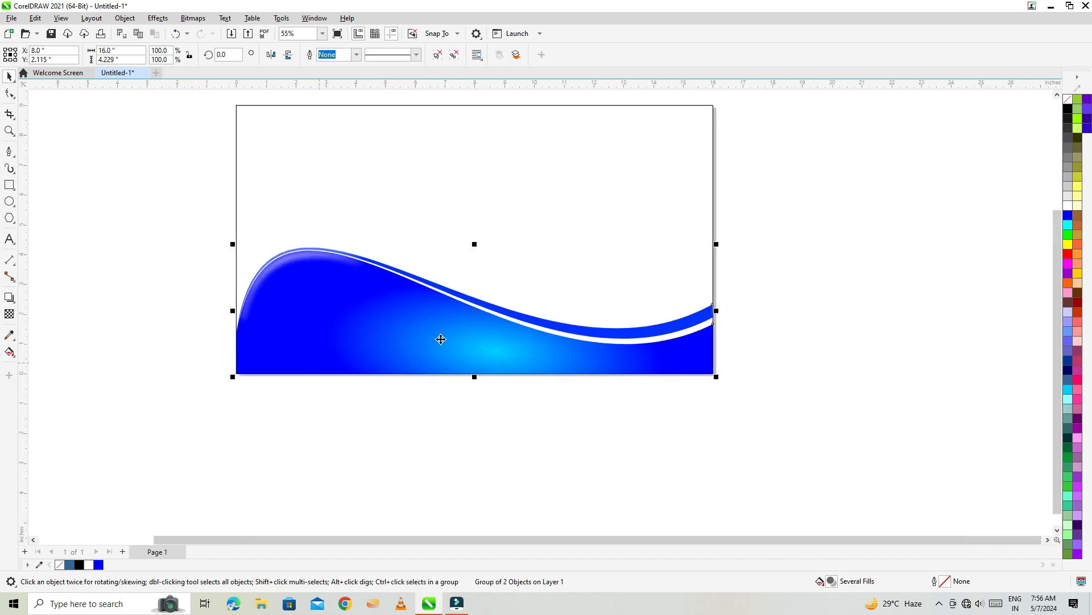
{"action": "scroll", "coordinate": [451, 322], "scroll_direction": "up", "scroll_amount": 1}
{"action": "left_click_drag", "start_coordinate": [140, 234], "coordinate": [817, 430]}
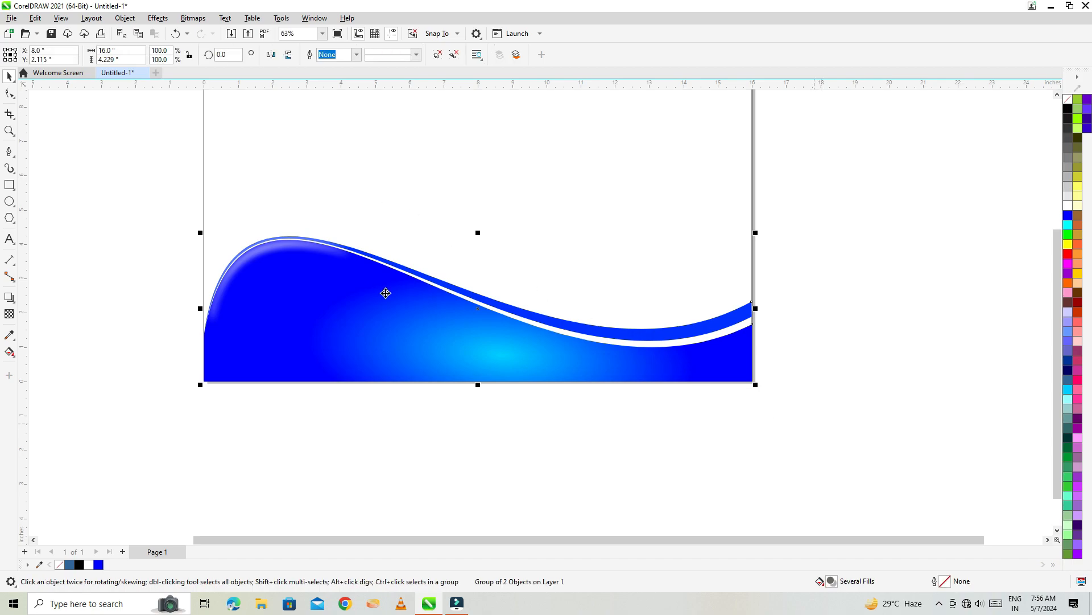
{"action": "left_click", "coordinate": [289, 54]}
{"action": "left_click", "coordinate": [271, 55]}
{"action": "left_click_drag", "start_coordinate": [484, 293], "coordinate": [476, 165]}
{"action": "scroll", "coordinate": [444, 234], "scroll_direction": "down", "scroll_amount": 2}
{"action": "scroll", "coordinate": [444, 234], "scroll_direction": "up", "scroll_amount": 1}
{"action": "scroll", "coordinate": [472, 206], "scroll_direction": "down", "scroll_amount": 2}
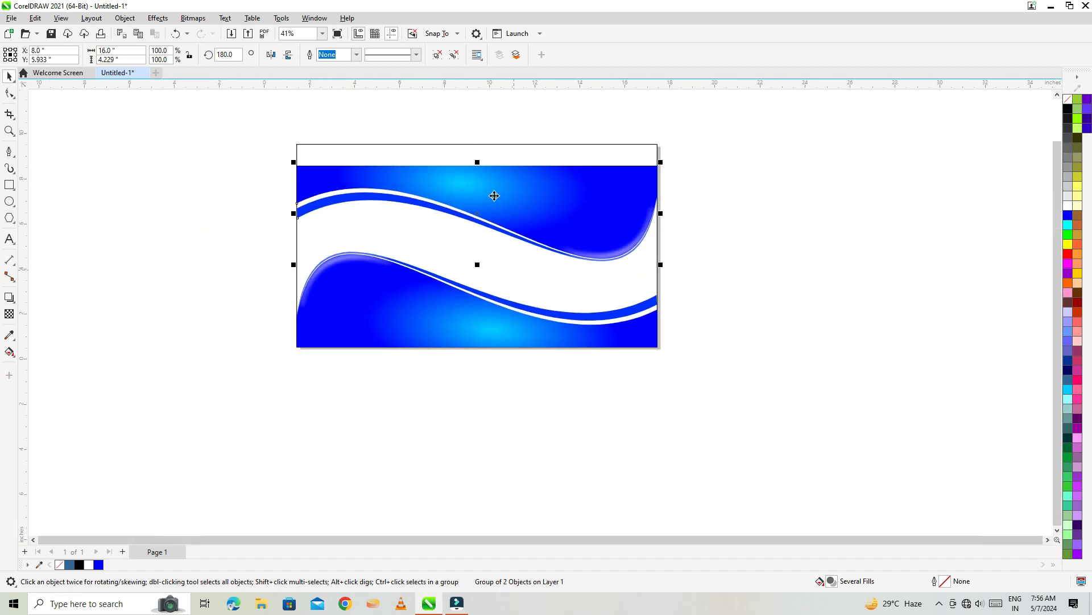
- PowerClip the mirrored wave group inside the page rectangle and align the clipped group with the page's upper-right corner
{"action": "scroll", "coordinate": [495, 196], "scroll_direction": "up", "scroll_amount": 2}
{"action": "left_click_drag", "start_coordinate": [519, 218], "coordinate": [534, 195]}
{"action": "right_click", "coordinate": [579, 194]}
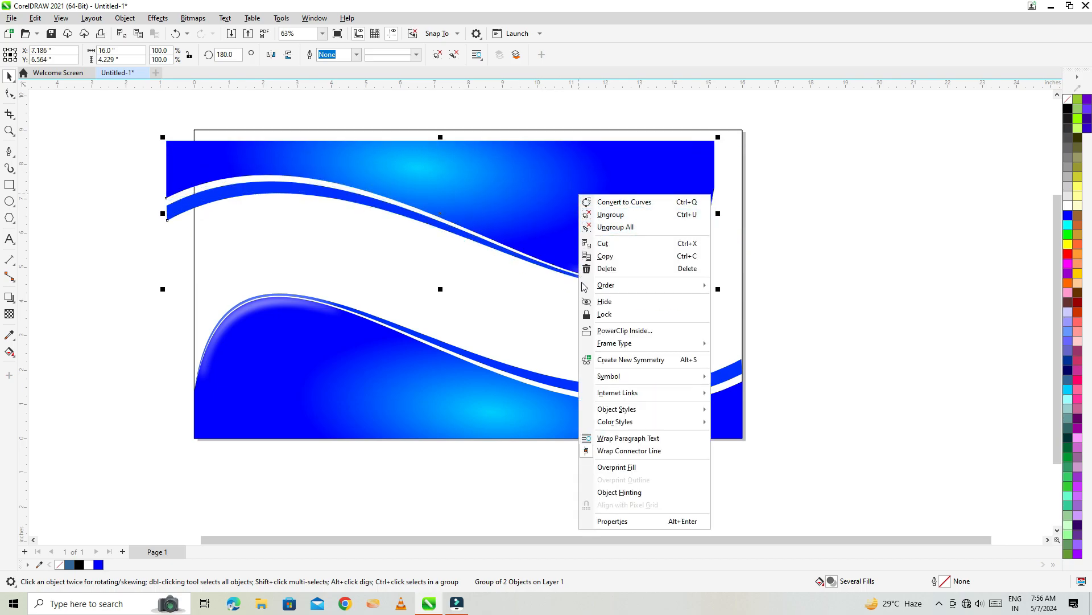
{"action": "left_click", "coordinate": [611, 330]}
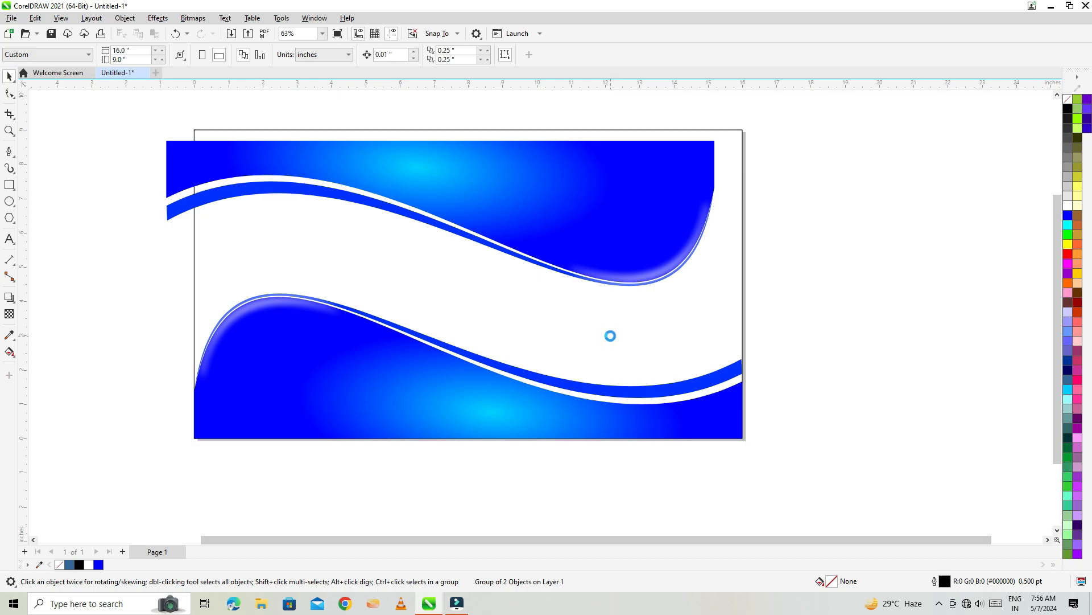
{"action": "left_click", "coordinate": [611, 337]}
{"action": "left_click", "coordinate": [516, 216], "text": "ctrl"}
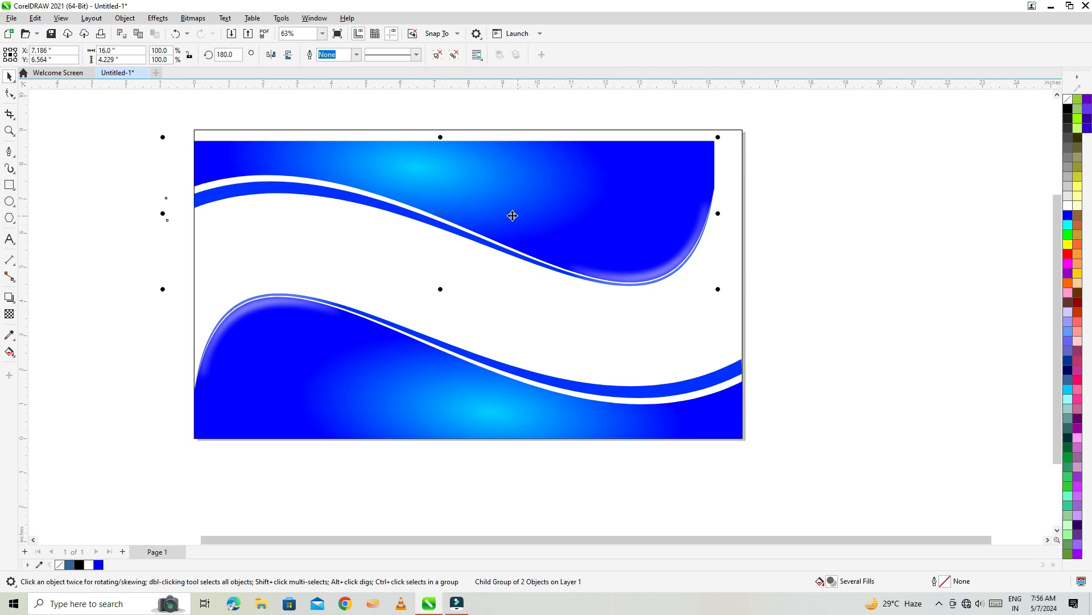
{"action": "left_click_drag", "start_coordinate": [715, 142], "coordinate": [743, 131]}
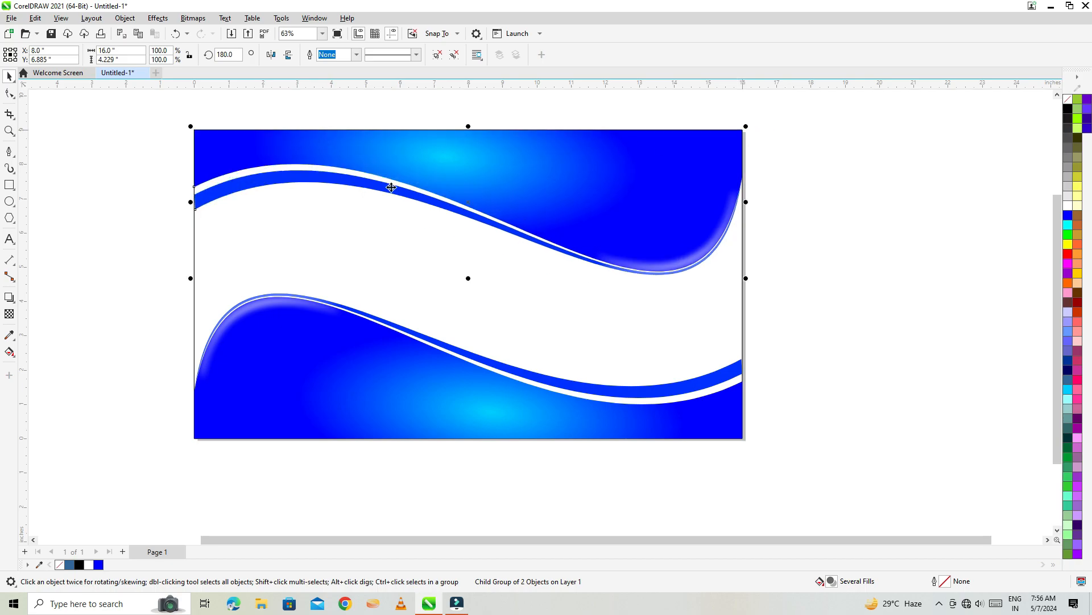
- Scale the clipped upper wave group to 101.2% and nudge it up until its centre is at Y 7.66 in
{"action": "left_click_drag", "start_coordinate": [192, 281], "coordinate": [186, 281]}
{"action": "key", "text": "Up"}
{"action": "key", "text": "Up"}
{"action": "key", "text": "Up"}
{"action": "key", "text": "Up"}
{"action": "key", "text": "Up"}
{"action": "key", "text": "Up"}
{"action": "key", "text": "Up"}
{"action": "key", "text": "Up"}
{"action": "key", "text": "Up"}
{"action": "key", "text": "Up"}
{"action": "key", "text": "Up"}
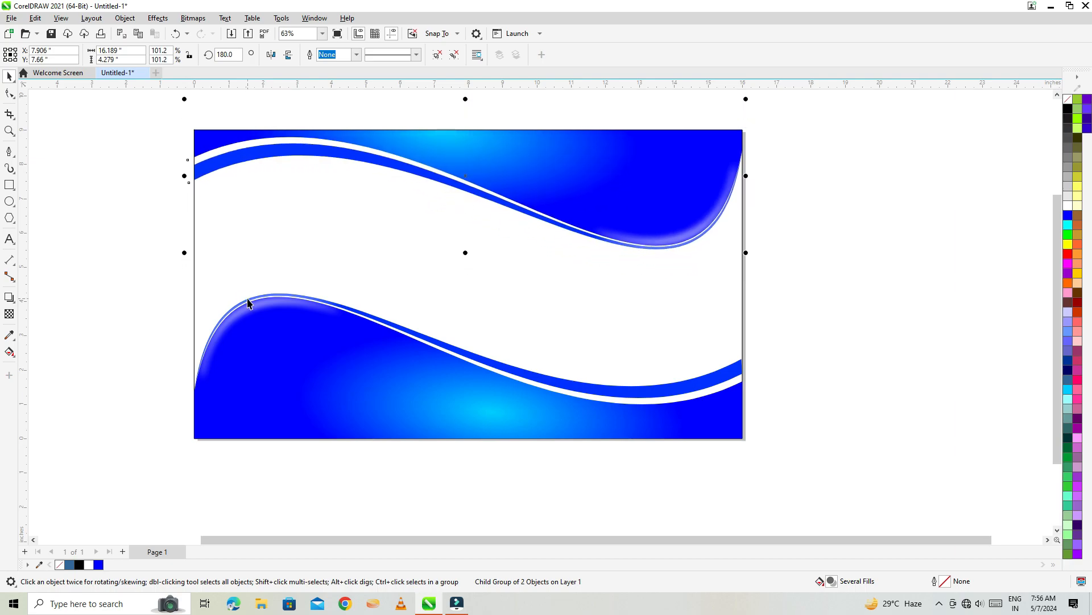
{"action": "left_click", "coordinate": [86, 240]}
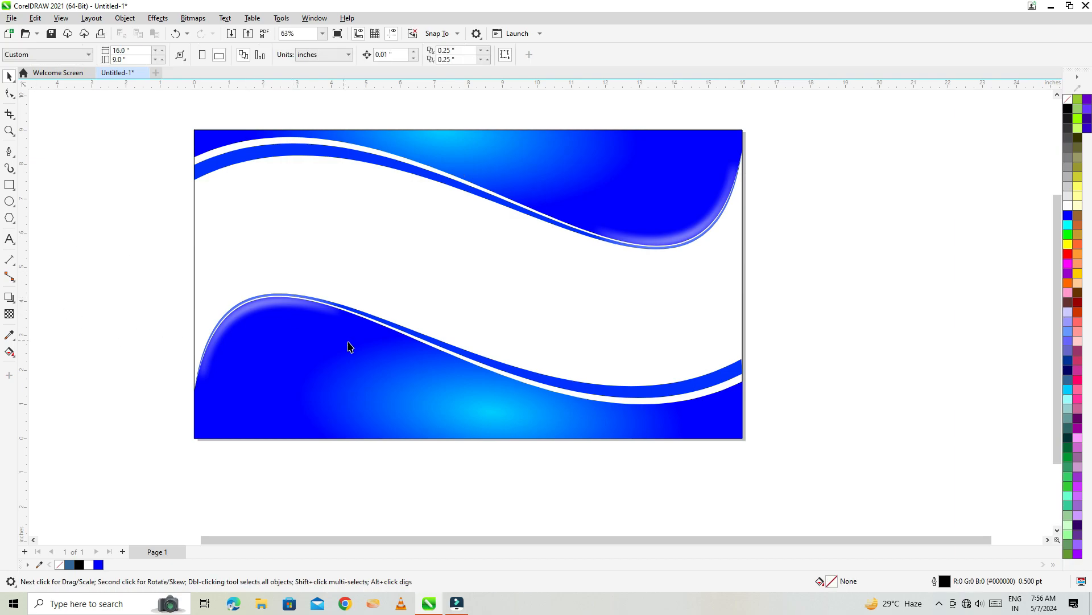
- PowerClip the lower wave group inside the page rectangle
{"action": "left_click", "coordinate": [397, 369]}
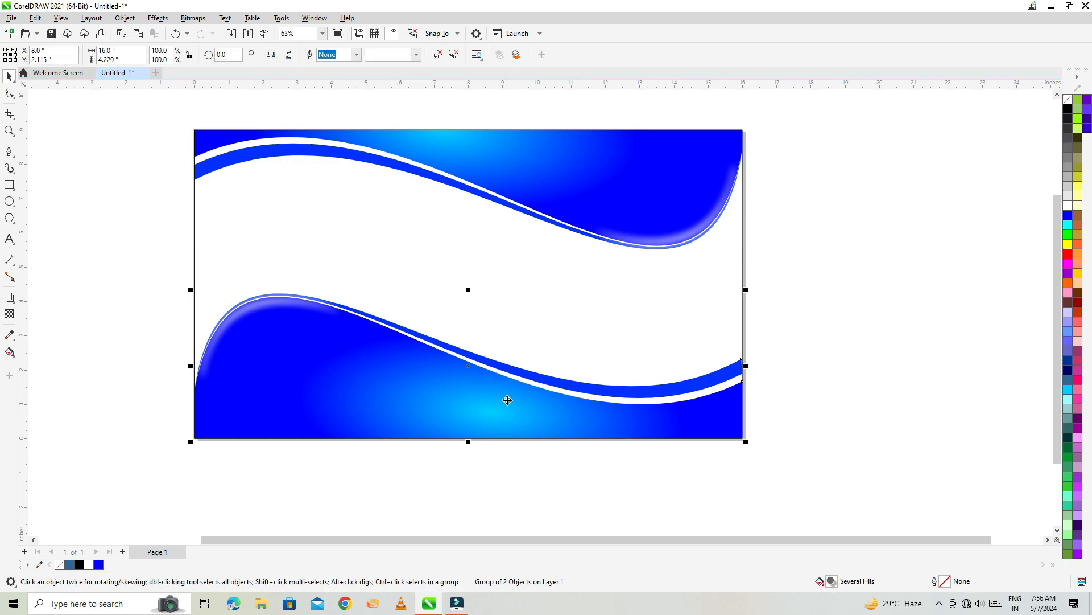
{"action": "right_click", "coordinate": [507, 400]}
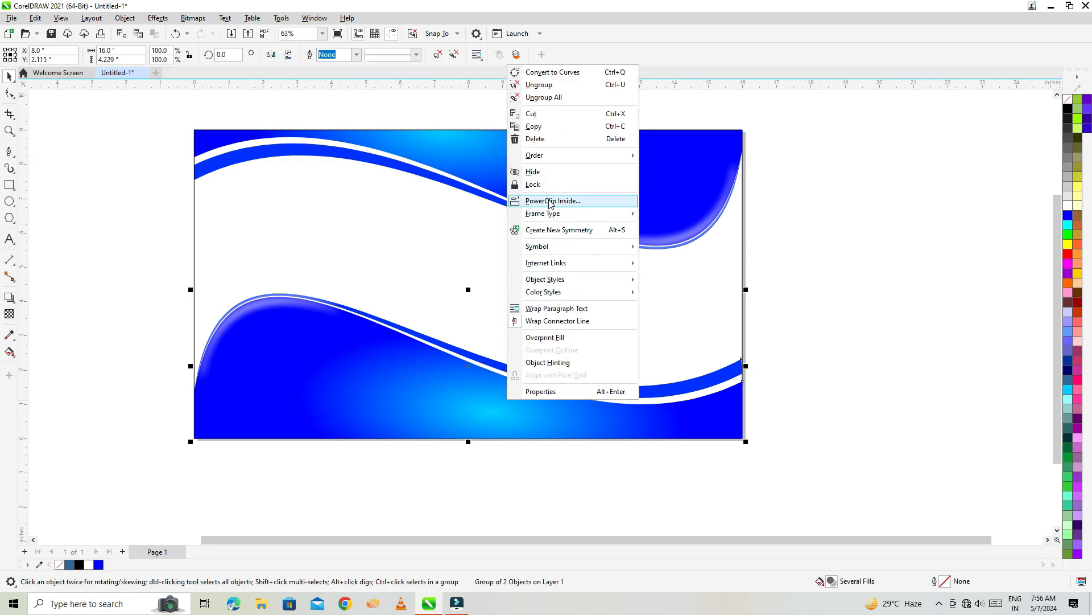
{"action": "left_click", "coordinate": [354, 230]}
{"action": "left_click", "coordinate": [358, 231]}
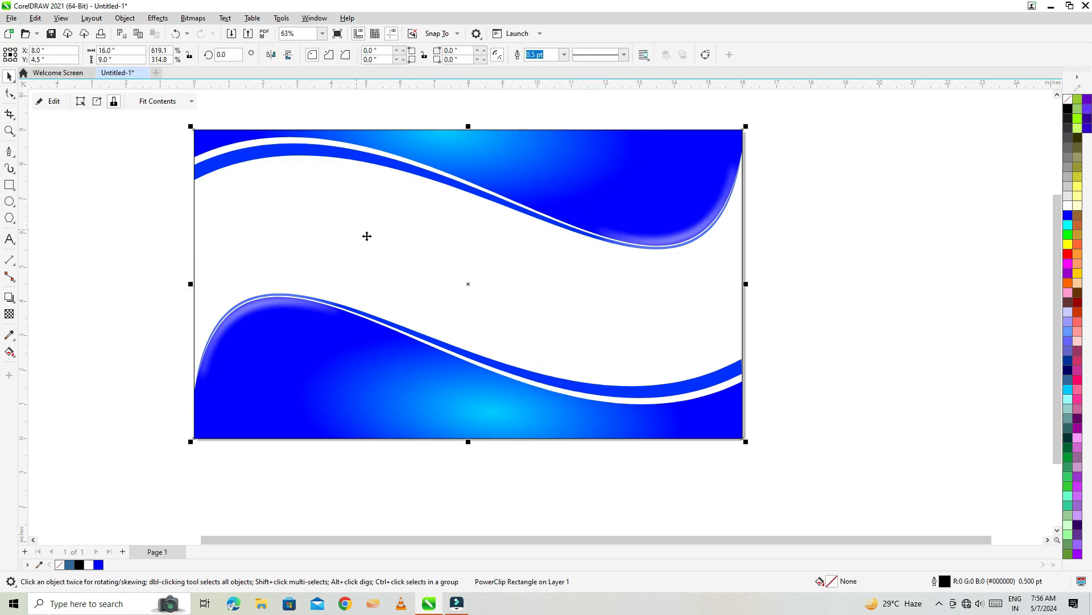
- Scale the clipped lower wave group to 100.7% so it extends slightly past the page's right edge
{"action": "left_click", "coordinate": [646, 423], "text": "ctrl"}
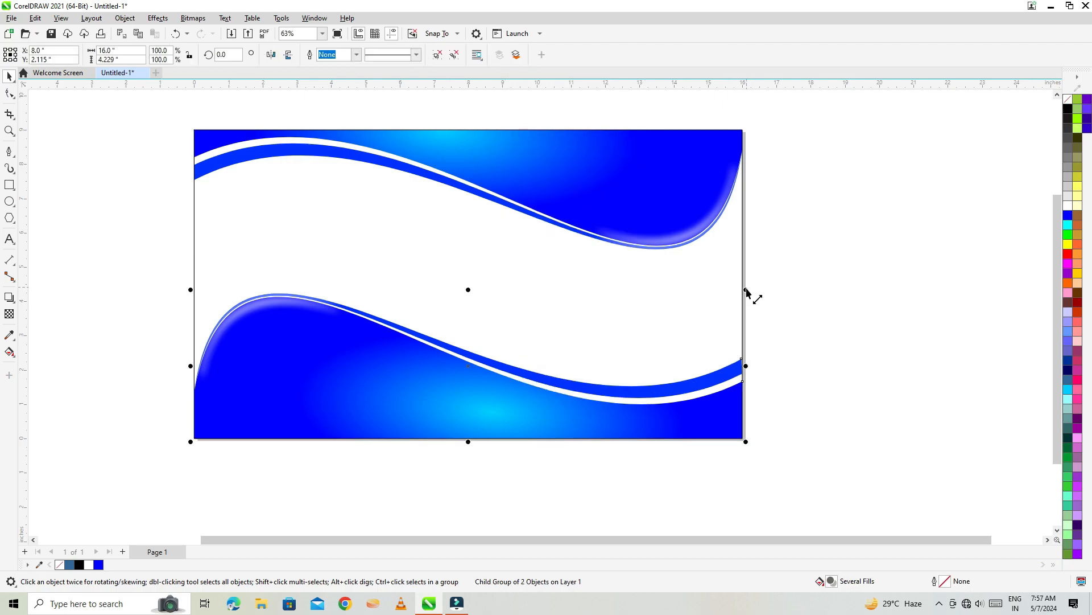
{"action": "left_click_drag", "start_coordinate": [747, 292], "coordinate": [751, 290]}
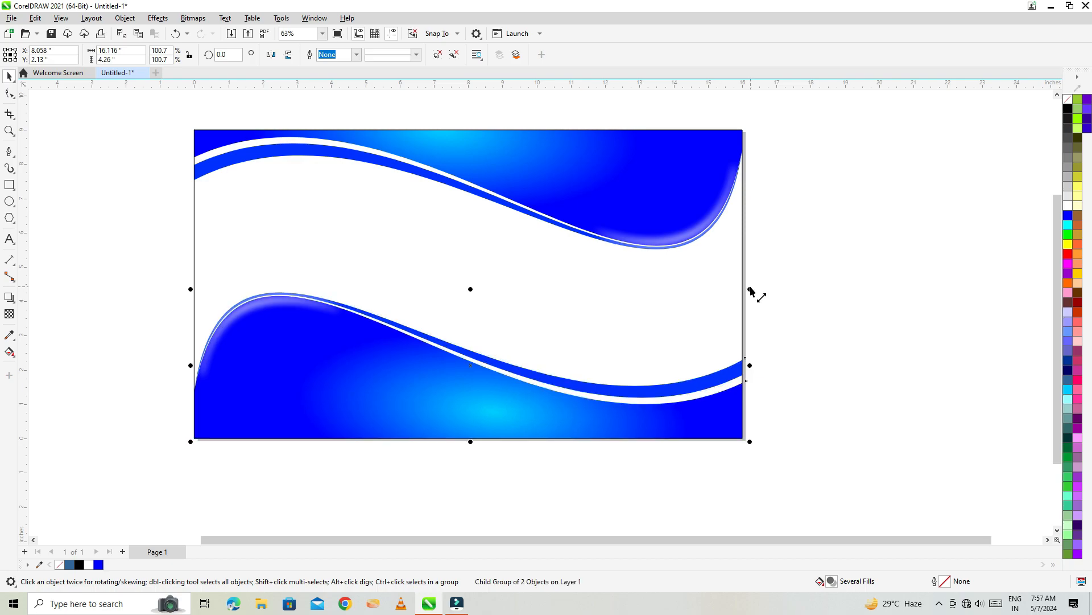
{"action": "left_click", "coordinate": [157, 226]}
- Fill the page background rectangle with cyan and tint it with blue and a pale palette colour to about #31C7F5
{"action": "scroll", "coordinate": [476, 404], "scroll_direction": "down", "scroll_amount": 1}
{"action": "scroll", "coordinate": [476, 291], "scroll_direction": "up", "scroll_amount": 1}
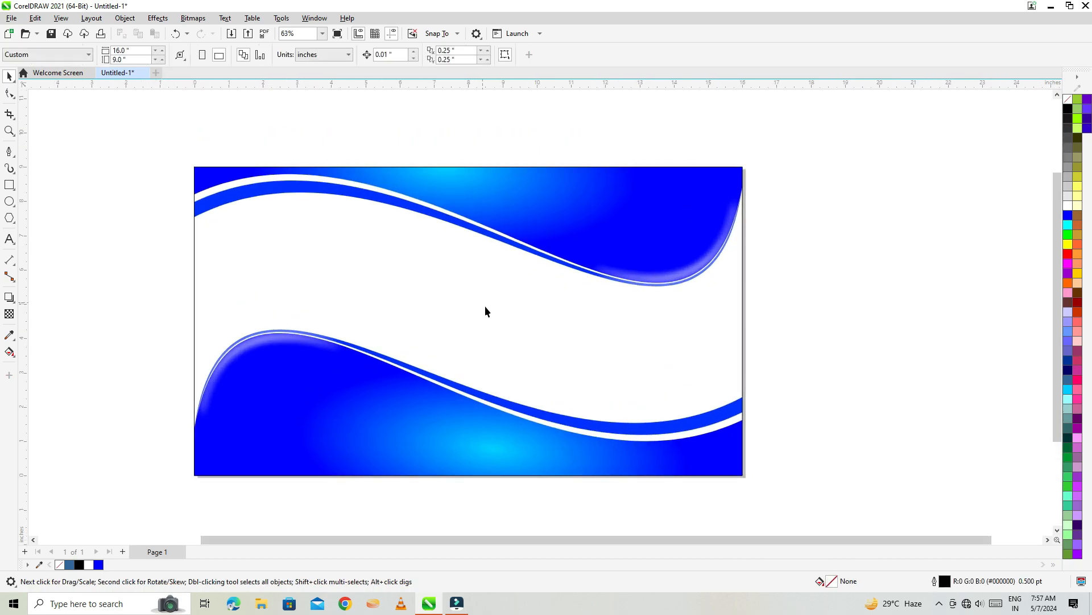
{"action": "left_click", "coordinate": [510, 337]}
{"action": "left_click", "coordinate": [1069, 224]}
{"action": "left_click", "coordinate": [1070, 218], "text": "ctrl"}
{"action": "left_click", "coordinate": [1070, 218], "text": "ctrl"}
{"action": "left_click", "coordinate": [1080, 206], "text": "ctrl"}
{"action": "left_click", "coordinate": [1081, 206], "text": "ctrl"}
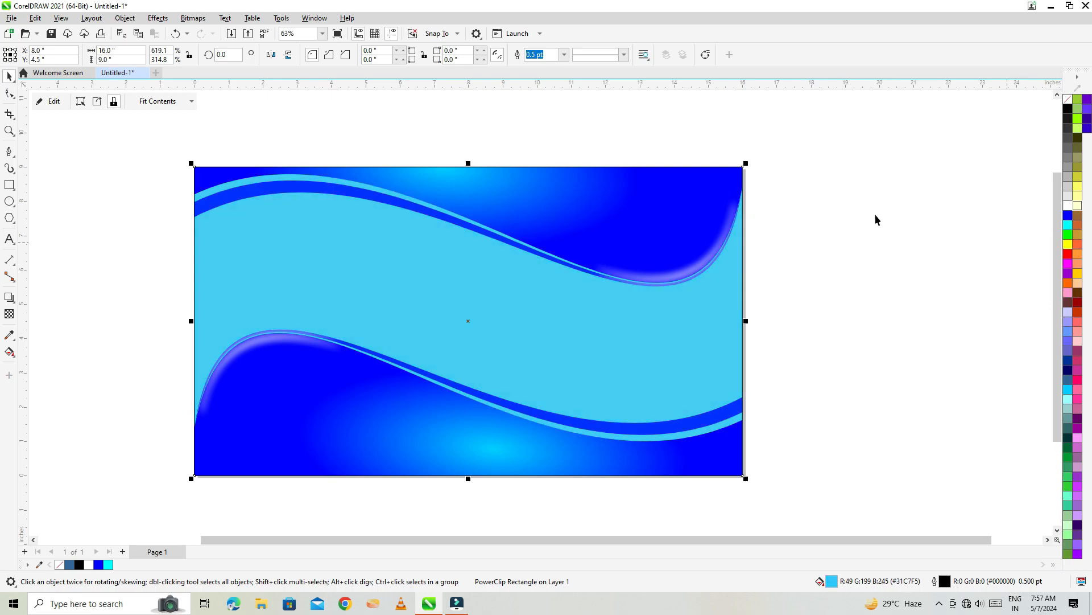
- Fit the whole page in the window and view the finished design in full-screen preview
{"action": "left_click", "coordinate": [127, 201]}
{"action": "left_click_drag", "start_coordinate": [329, 247], "coordinate": [757, 504]}
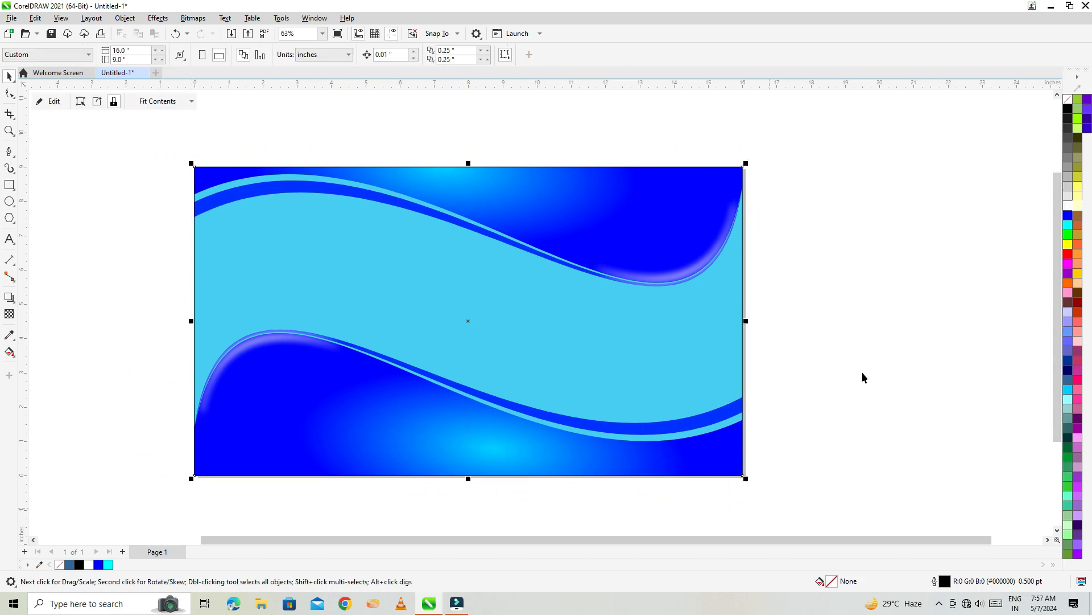
{"action": "left_click", "coordinate": [955, 227]}
{"action": "key", "text": "shift+F4"}
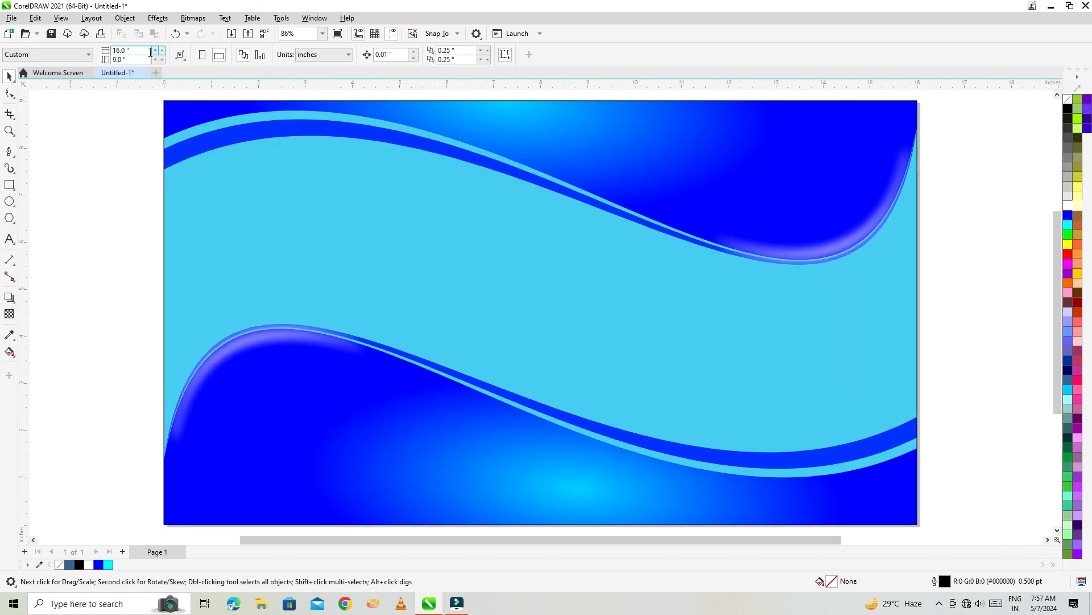
{"action": "left_click", "coordinate": [124, 19]}
{"action": "mouse_move", "coordinate": [85, 19]}
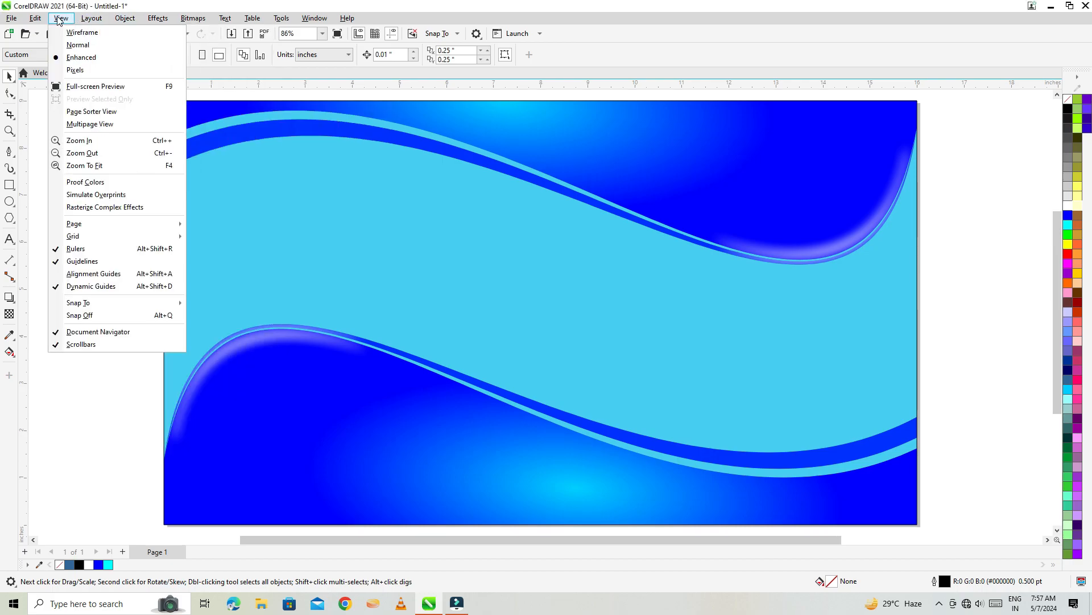
{"action": "left_click", "coordinate": [94, 88]}
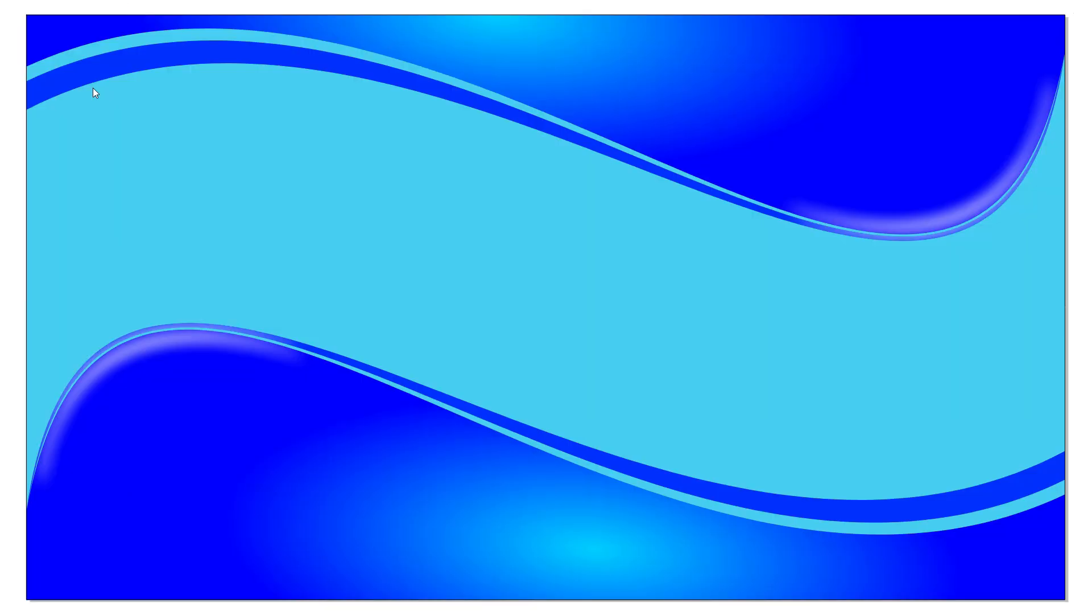